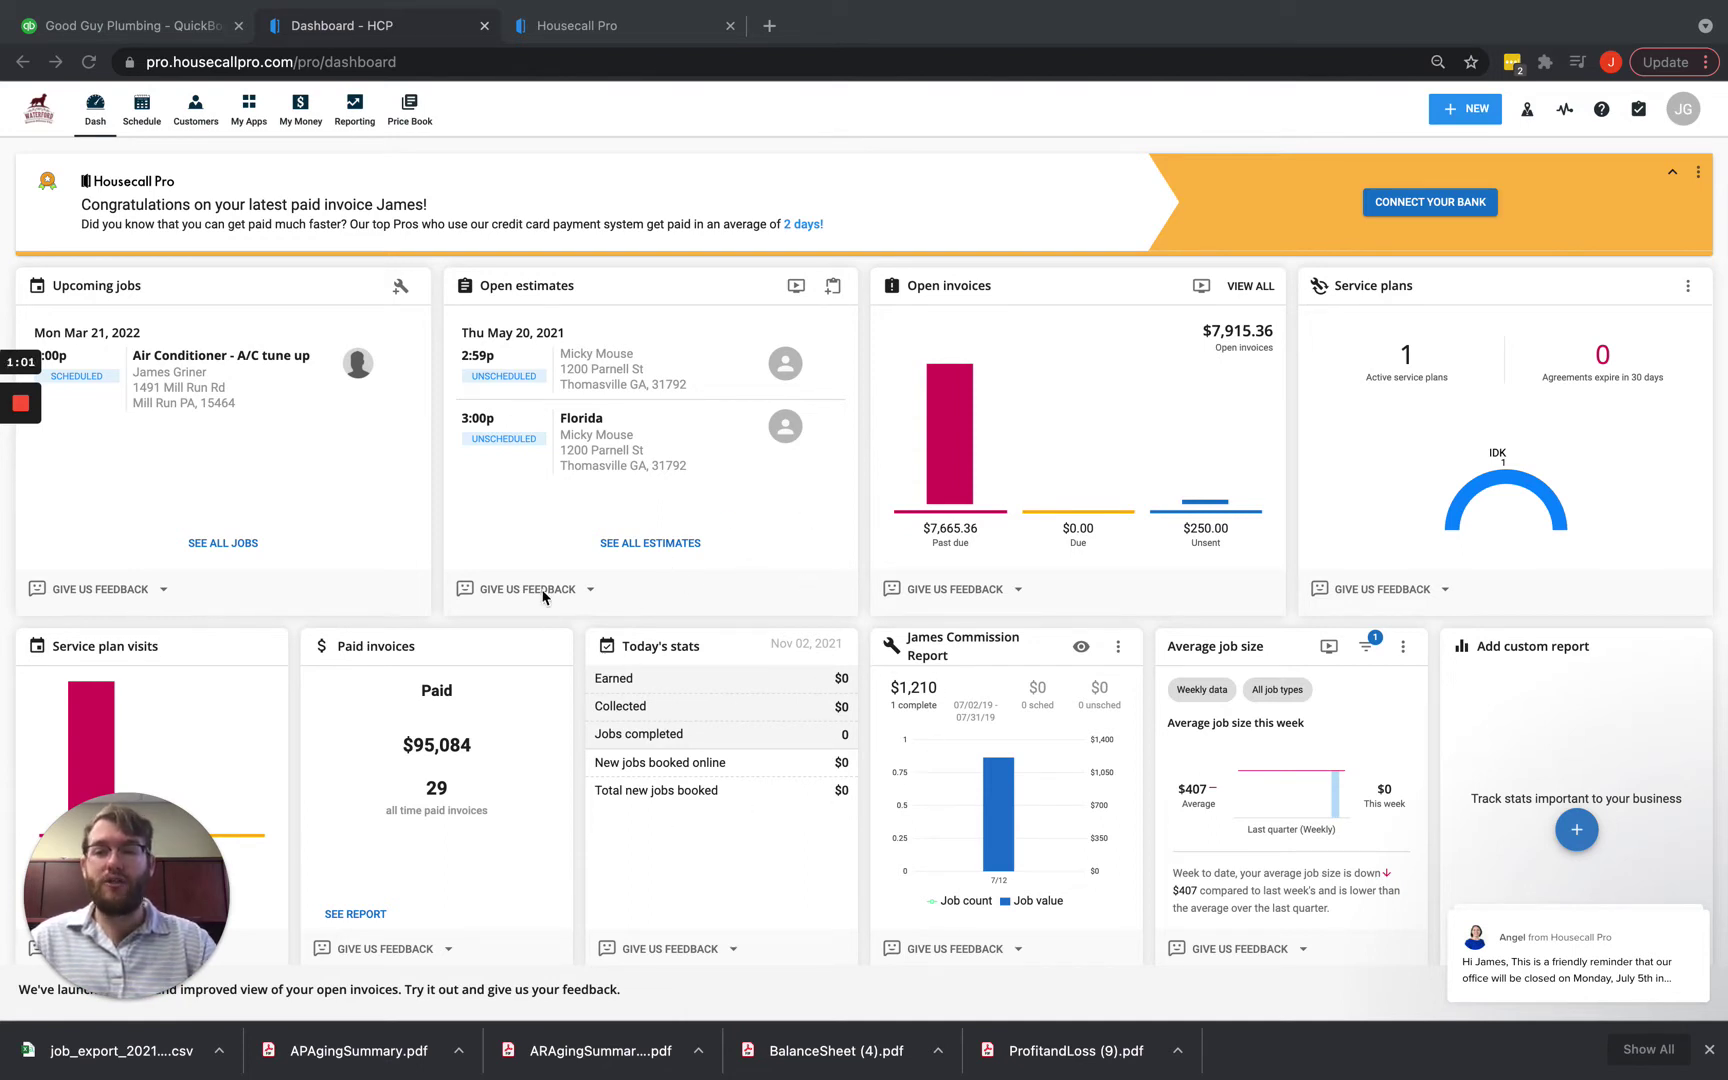
Go to the full app store and scroll down to the Operations section's QuickBooks Online card.
click(250, 110)
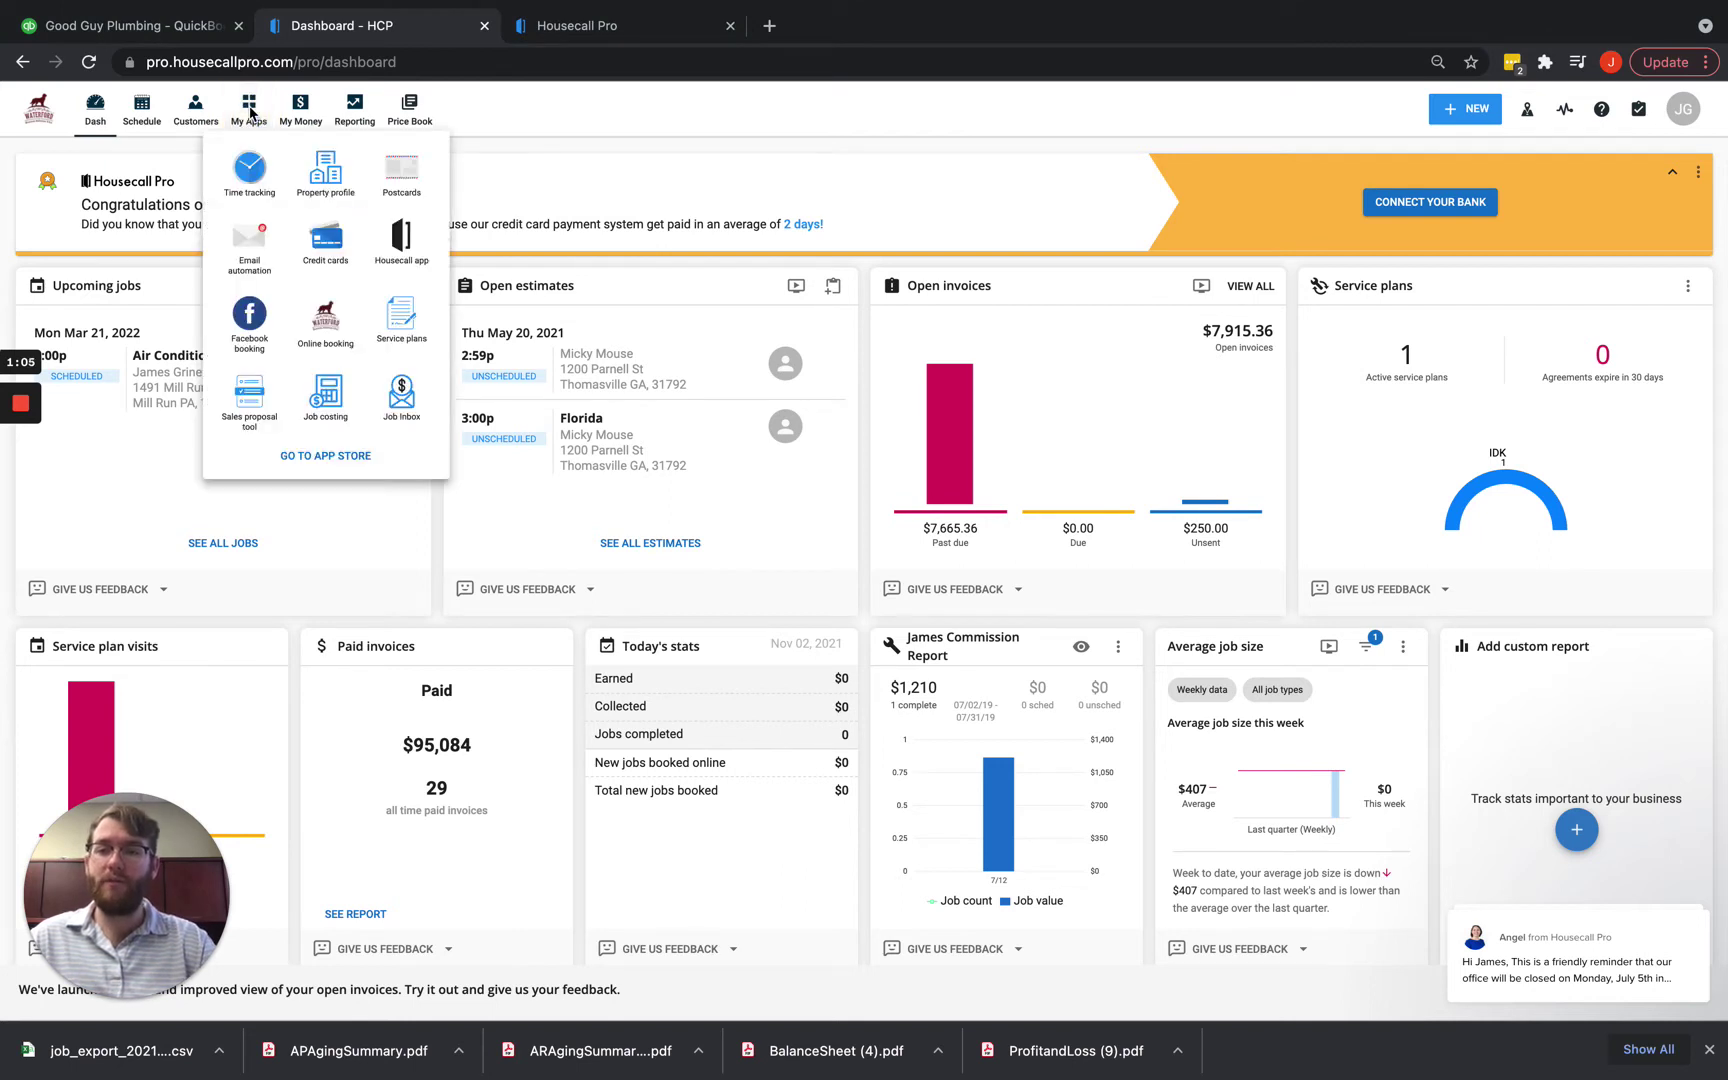
click(340, 458)
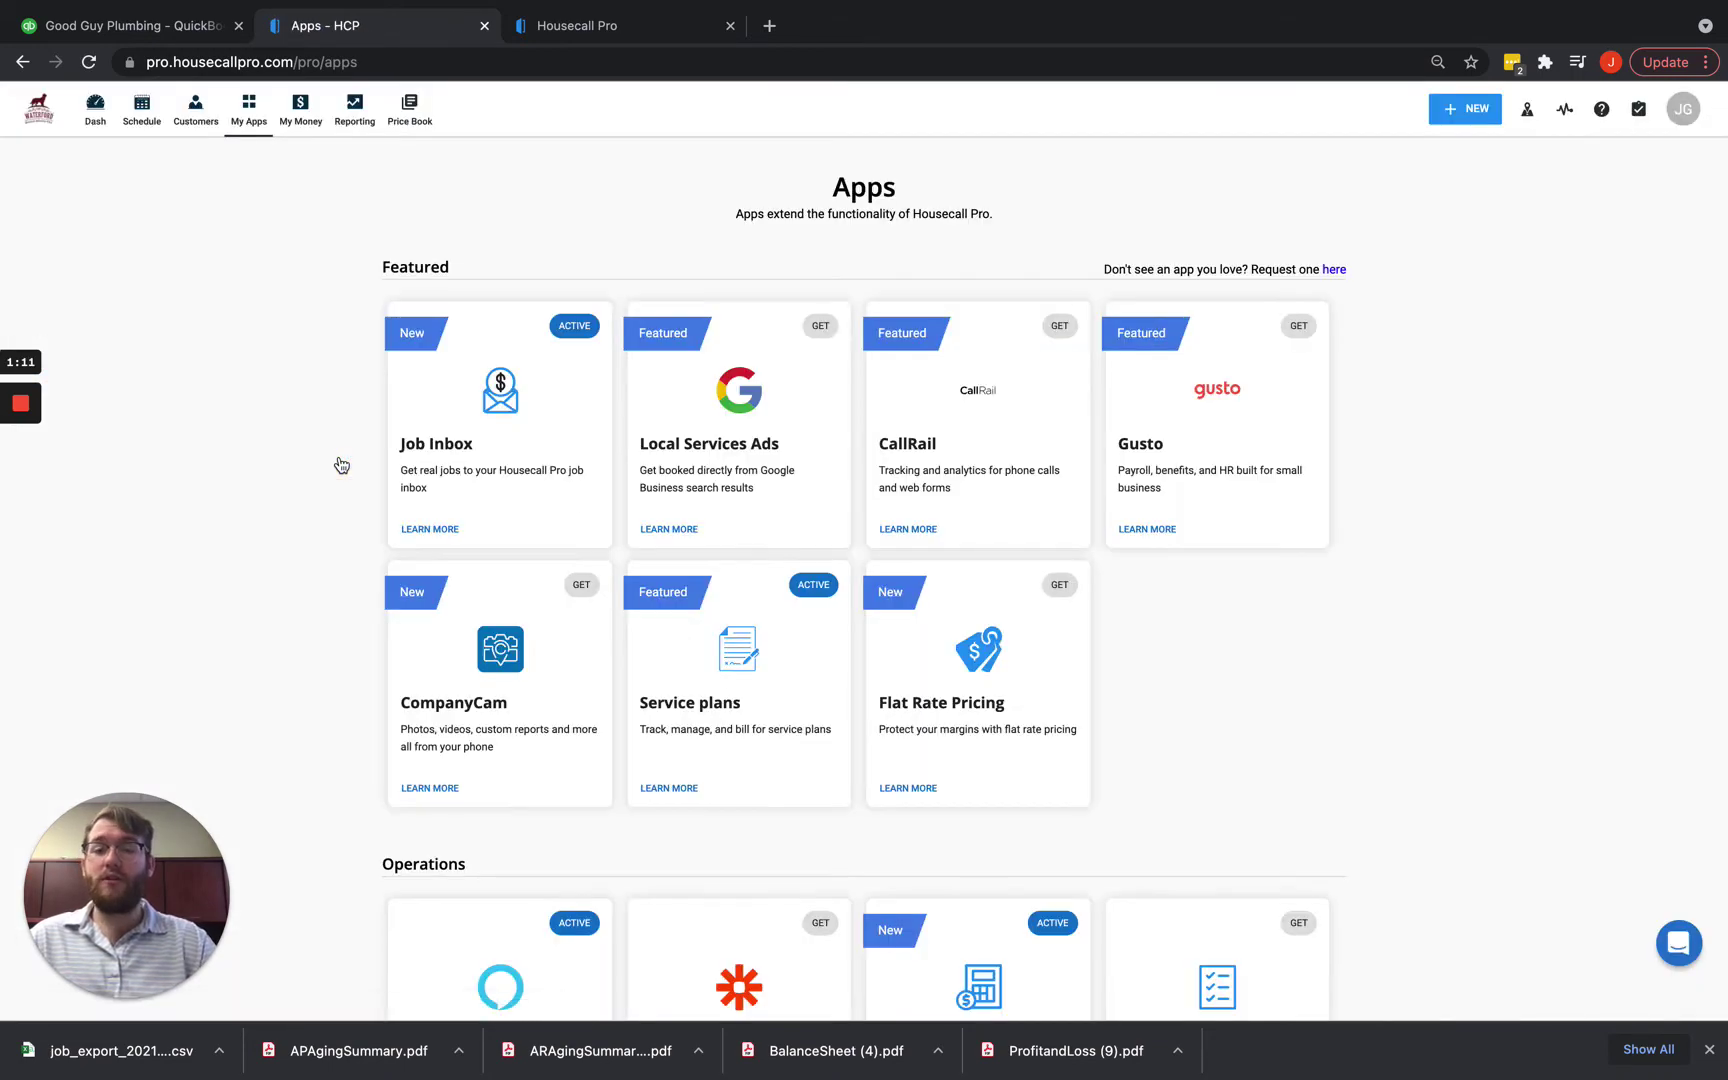
scroll(340, 465, down, 10)
scroll(340, 465, down, 15)
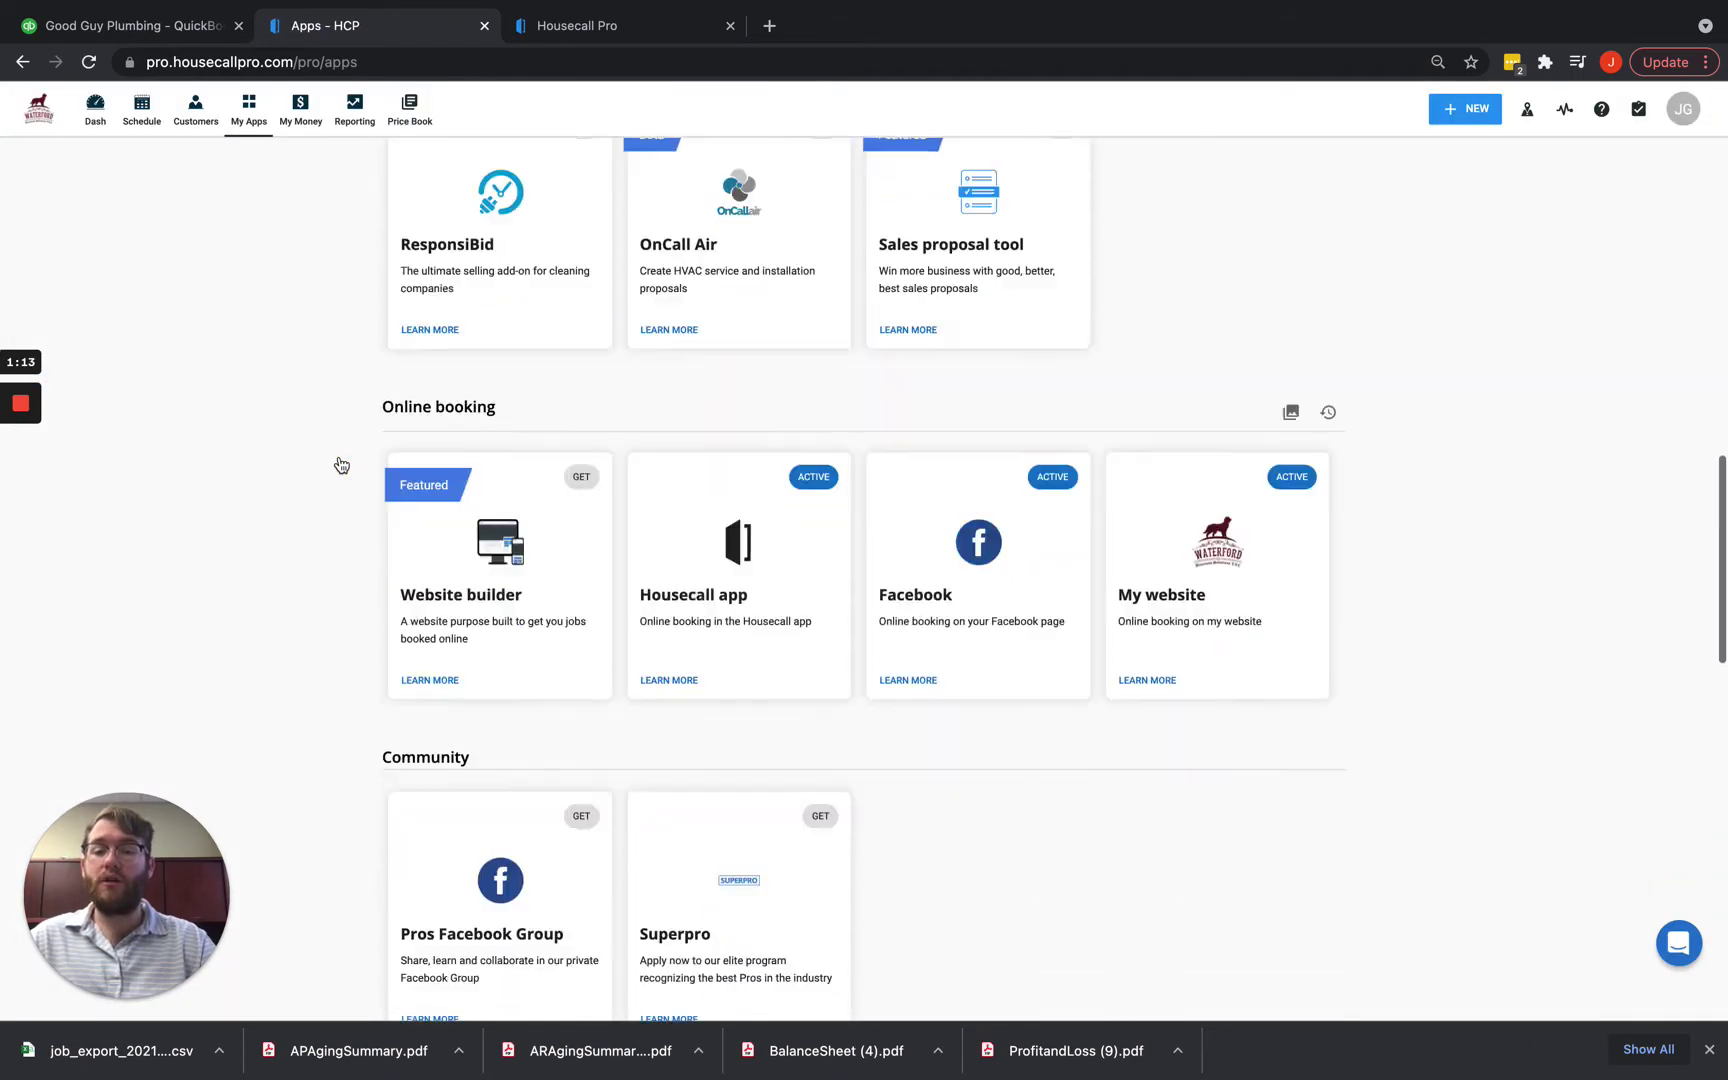
scroll(340, 465, up, 8)
scroll(340, 465, up, 8)
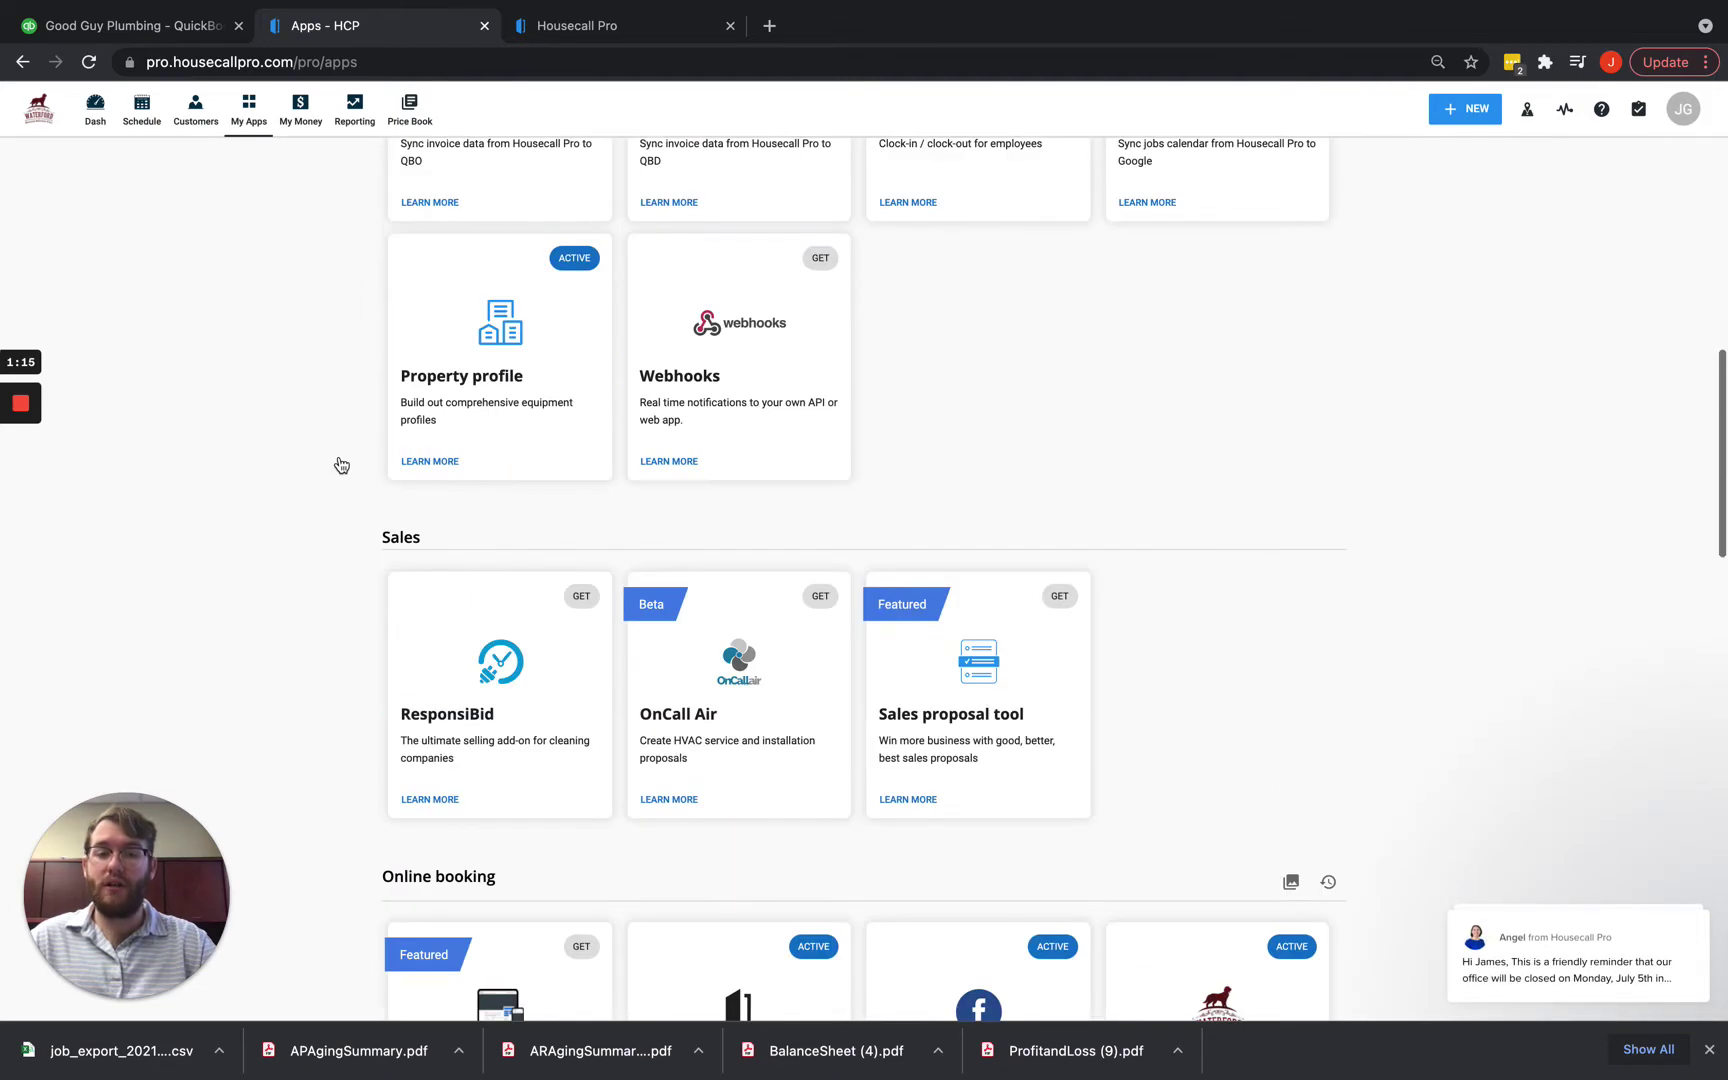
scroll(340, 465, up, 8)
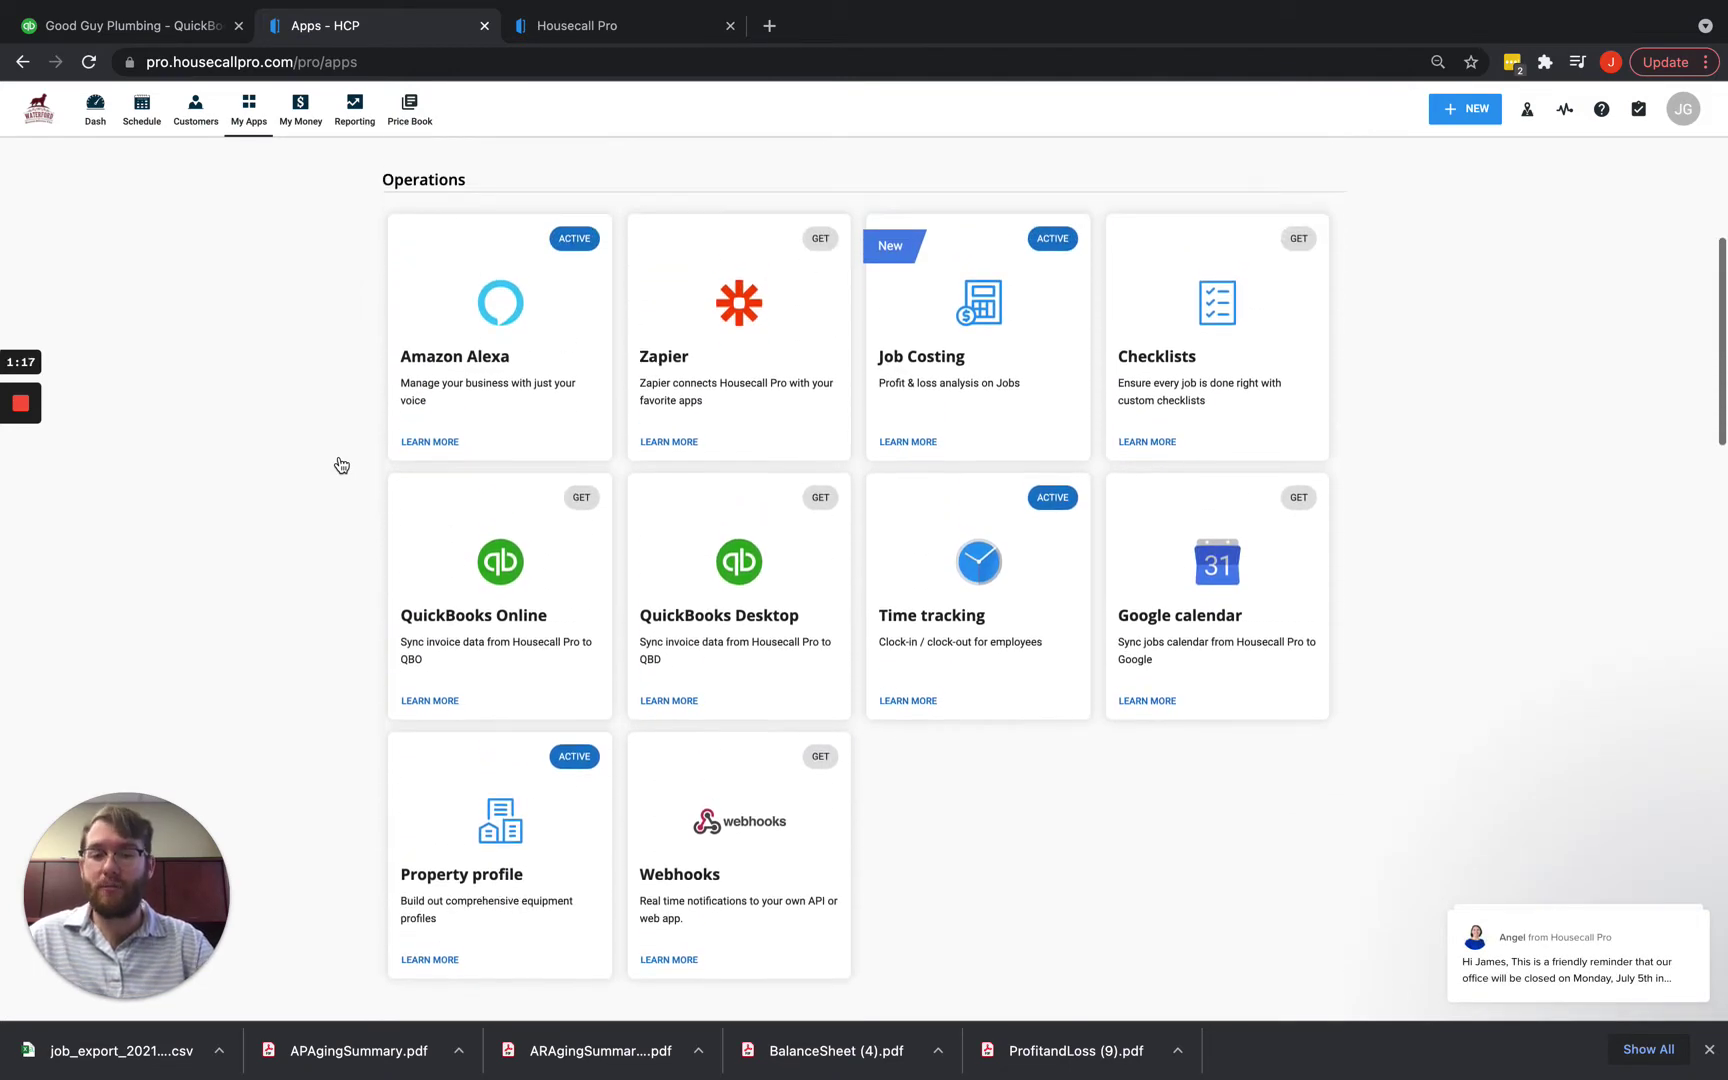
scroll(338, 465, down, 3)
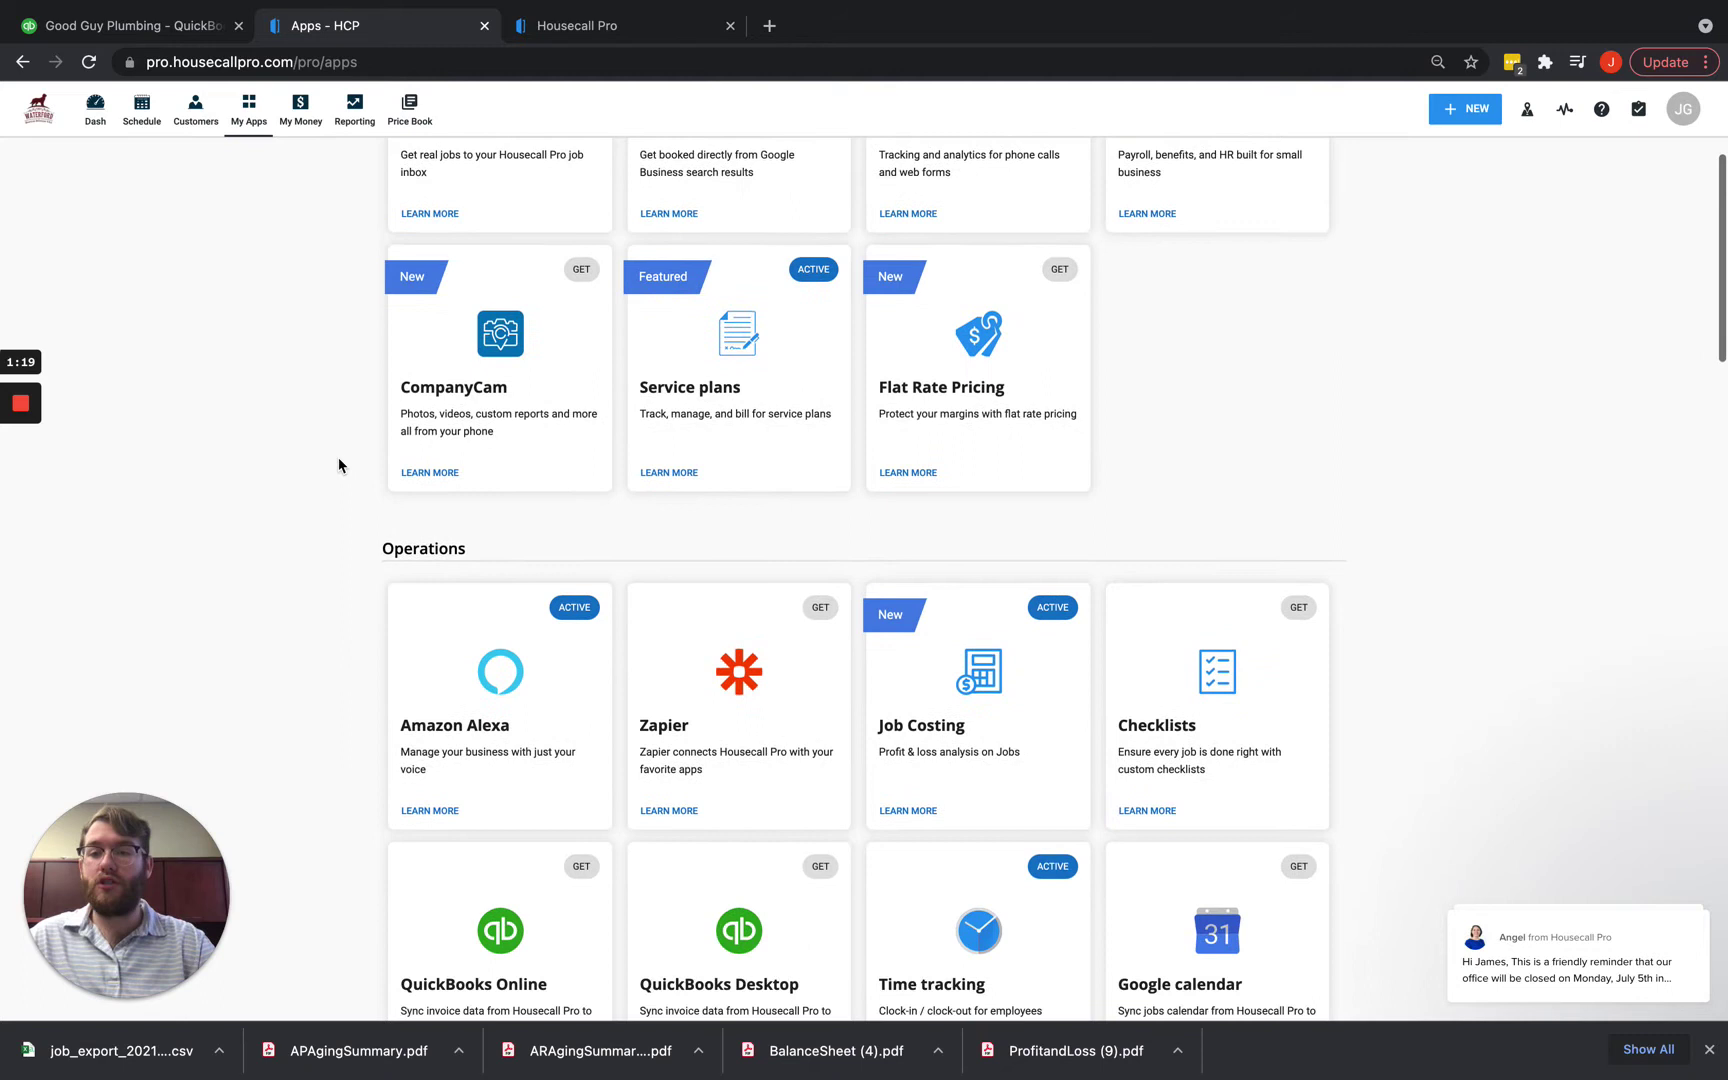
scroll(423, 568, down, 3)
scroll(423, 568, down, 2)
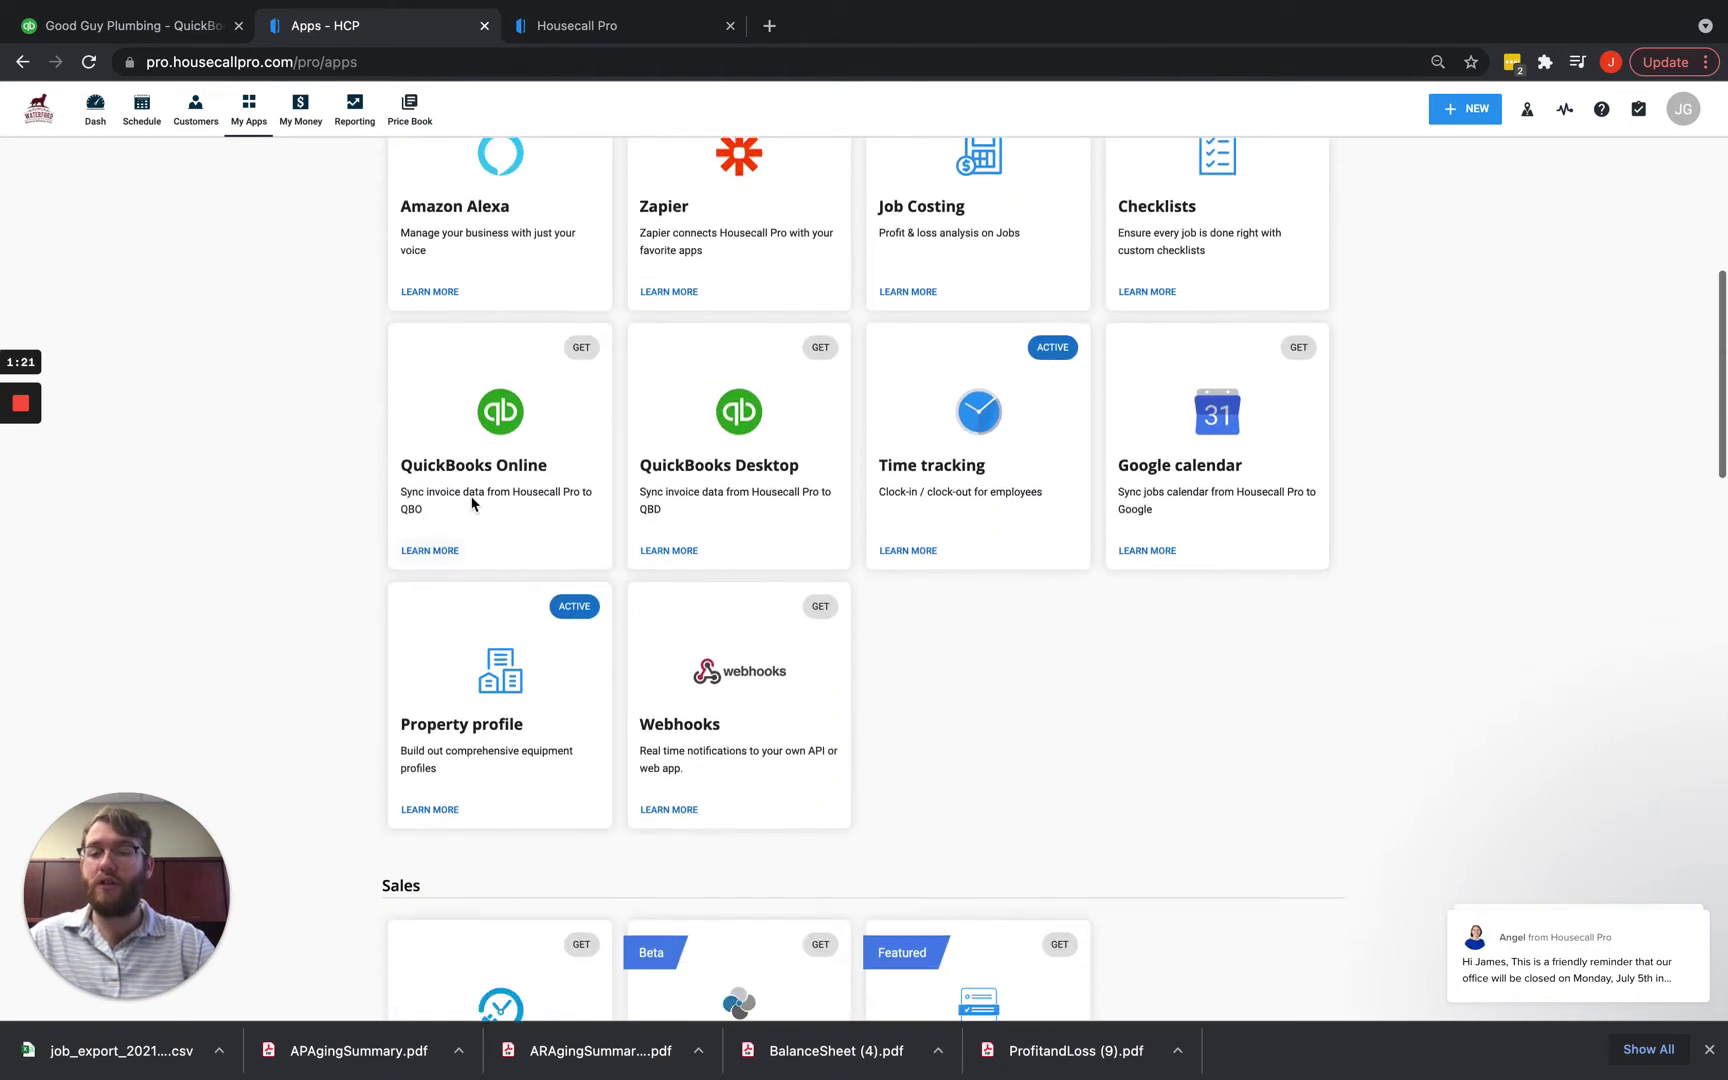
Open the QuickBooks Online app page to see its Essentials/MAX plan availability and support contacts.
click(579, 355)
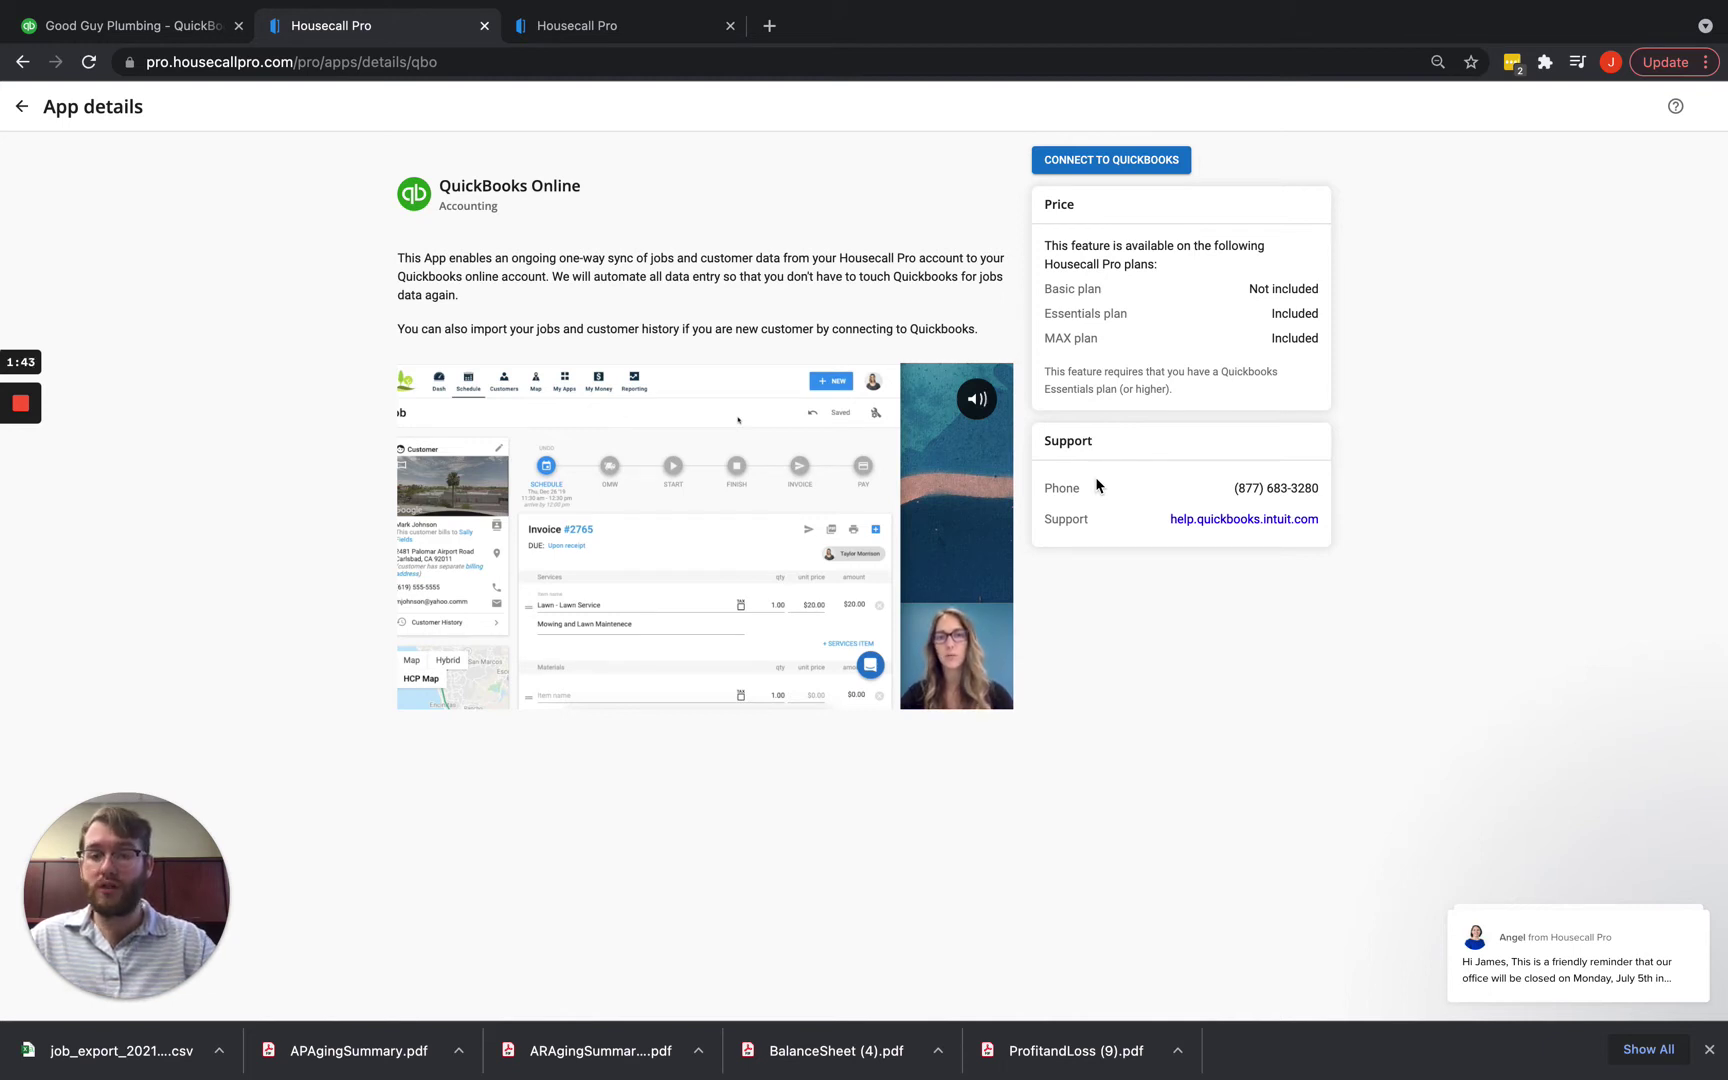
Start the QuickBooks connection and confirm it in the Connect to Quickbooks Online dialog.
click(1100, 163)
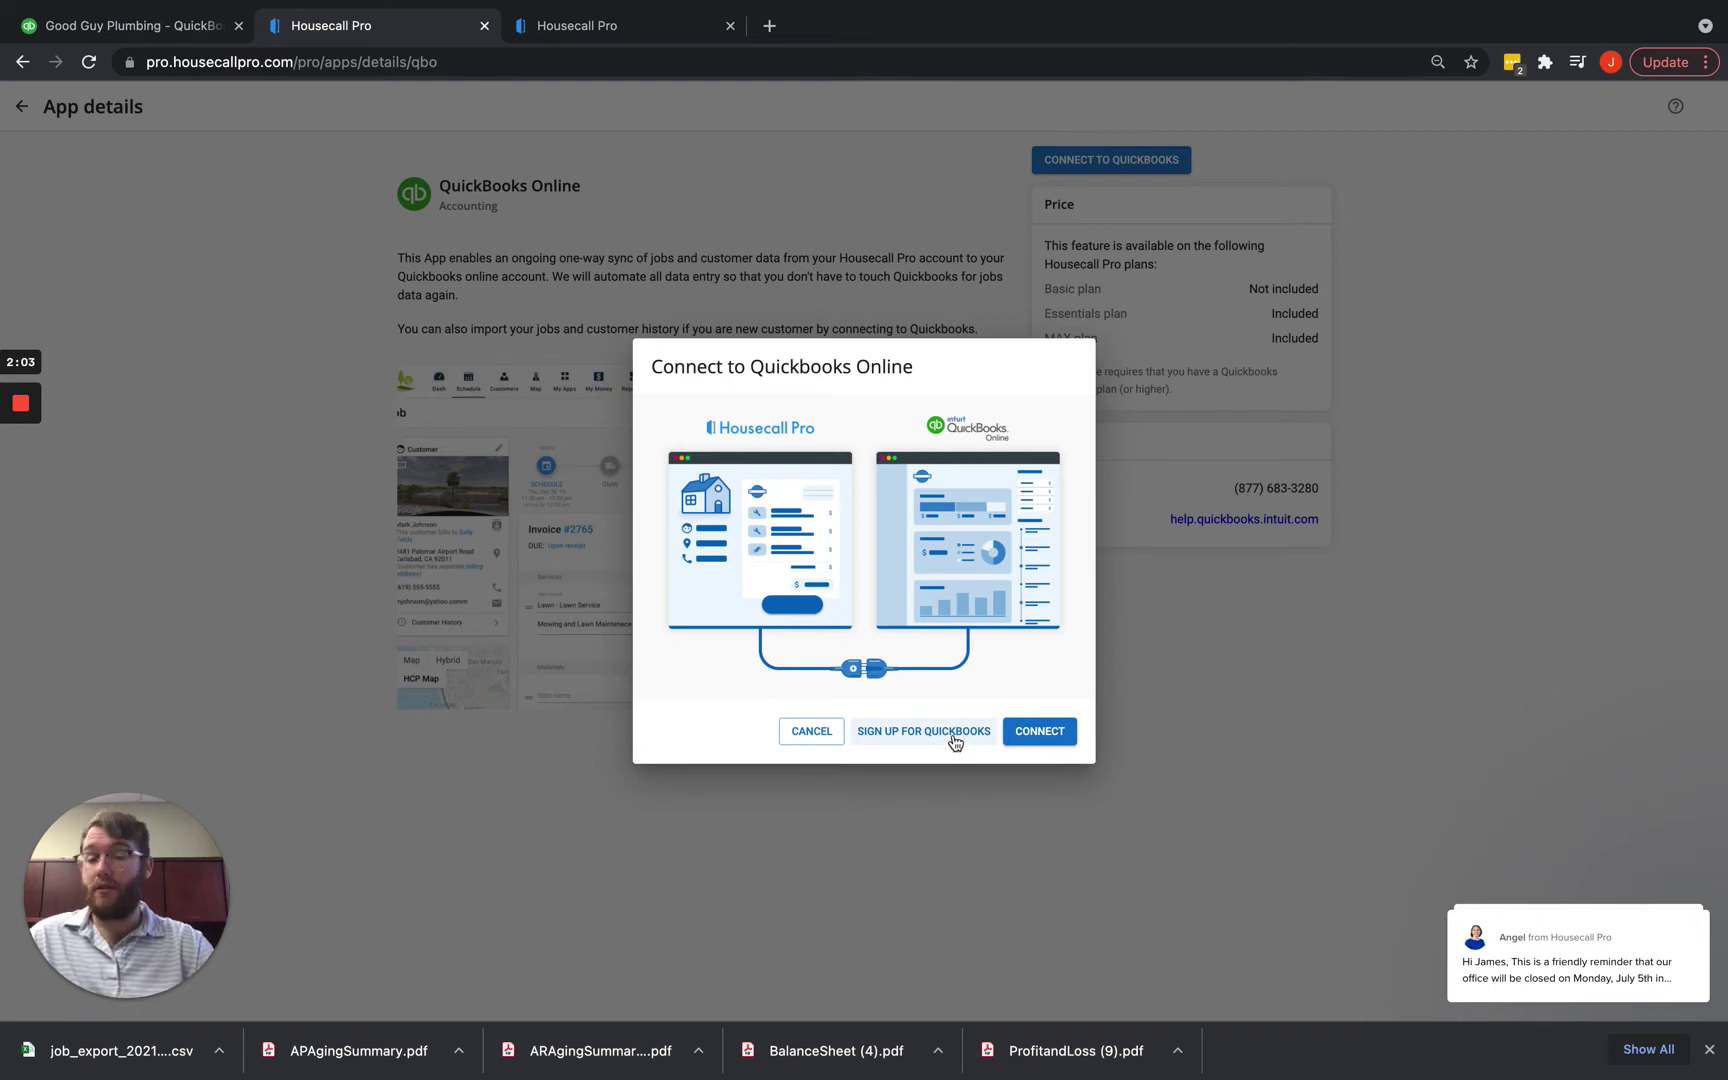
click(1065, 740)
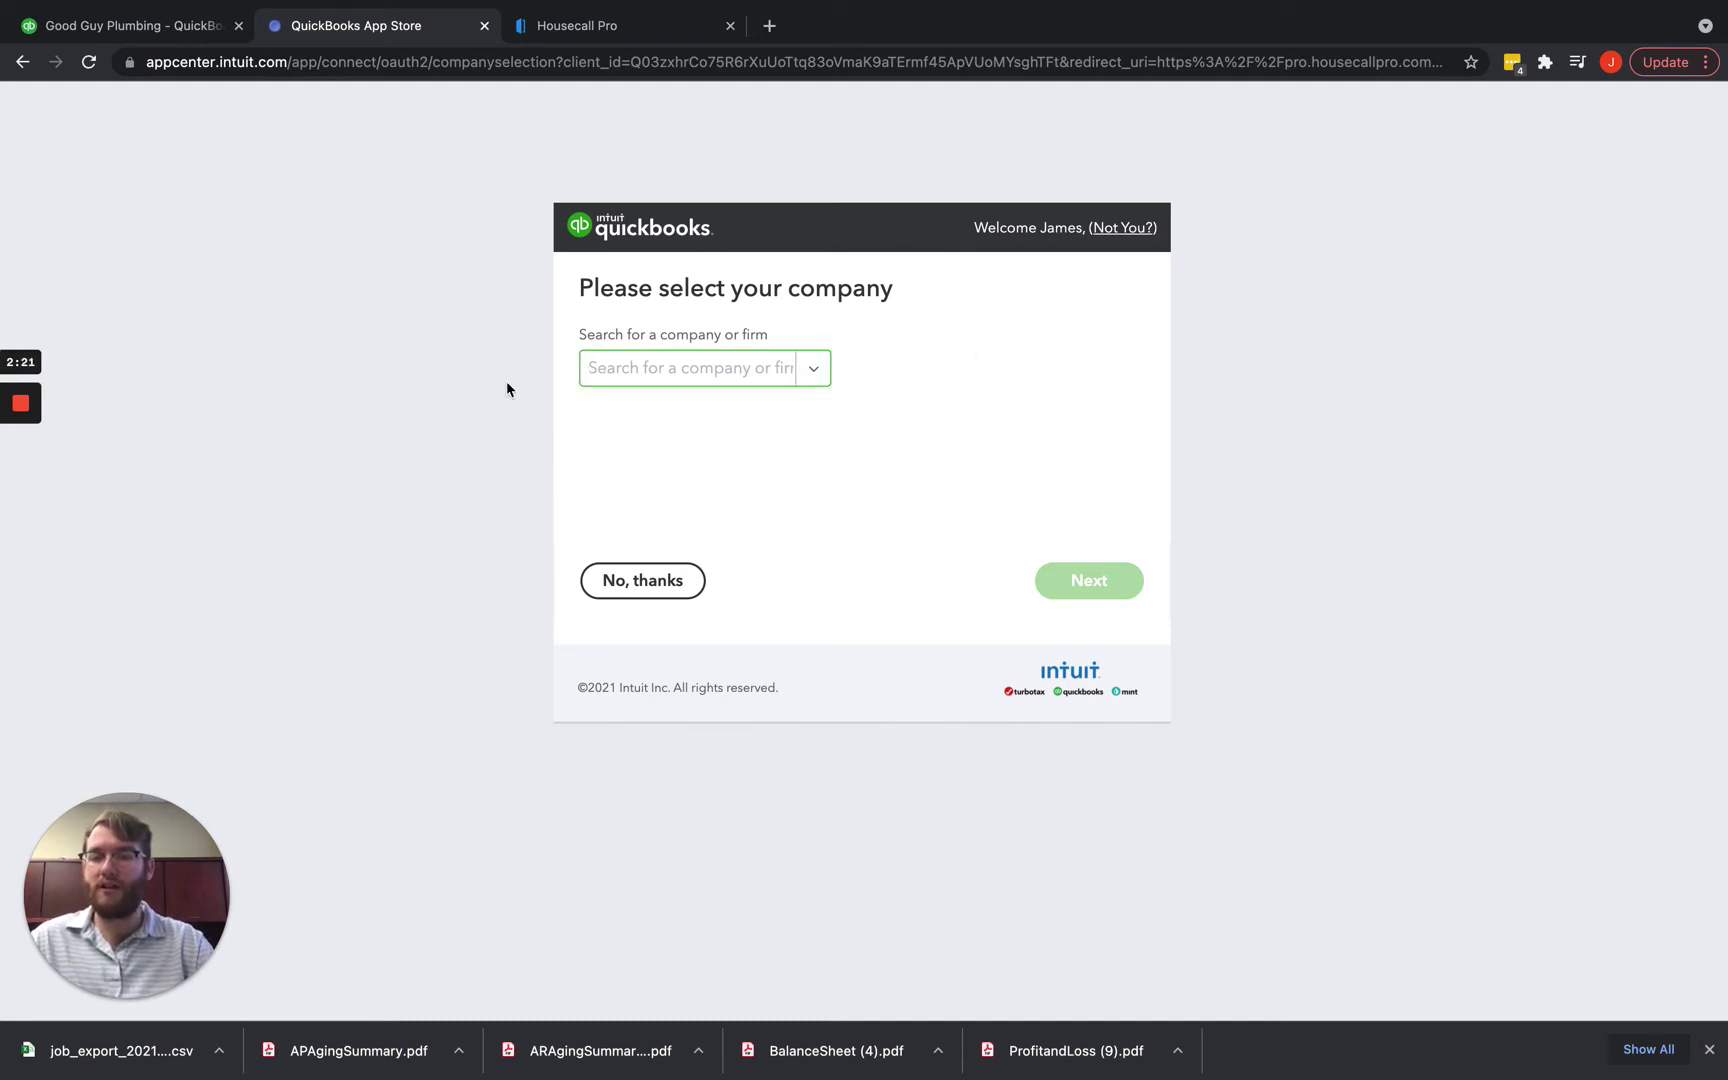
Pick the Test Account client under Waterford Business Solutions and authorize Housecall Pro's data access.
mouse_move(38, 404)
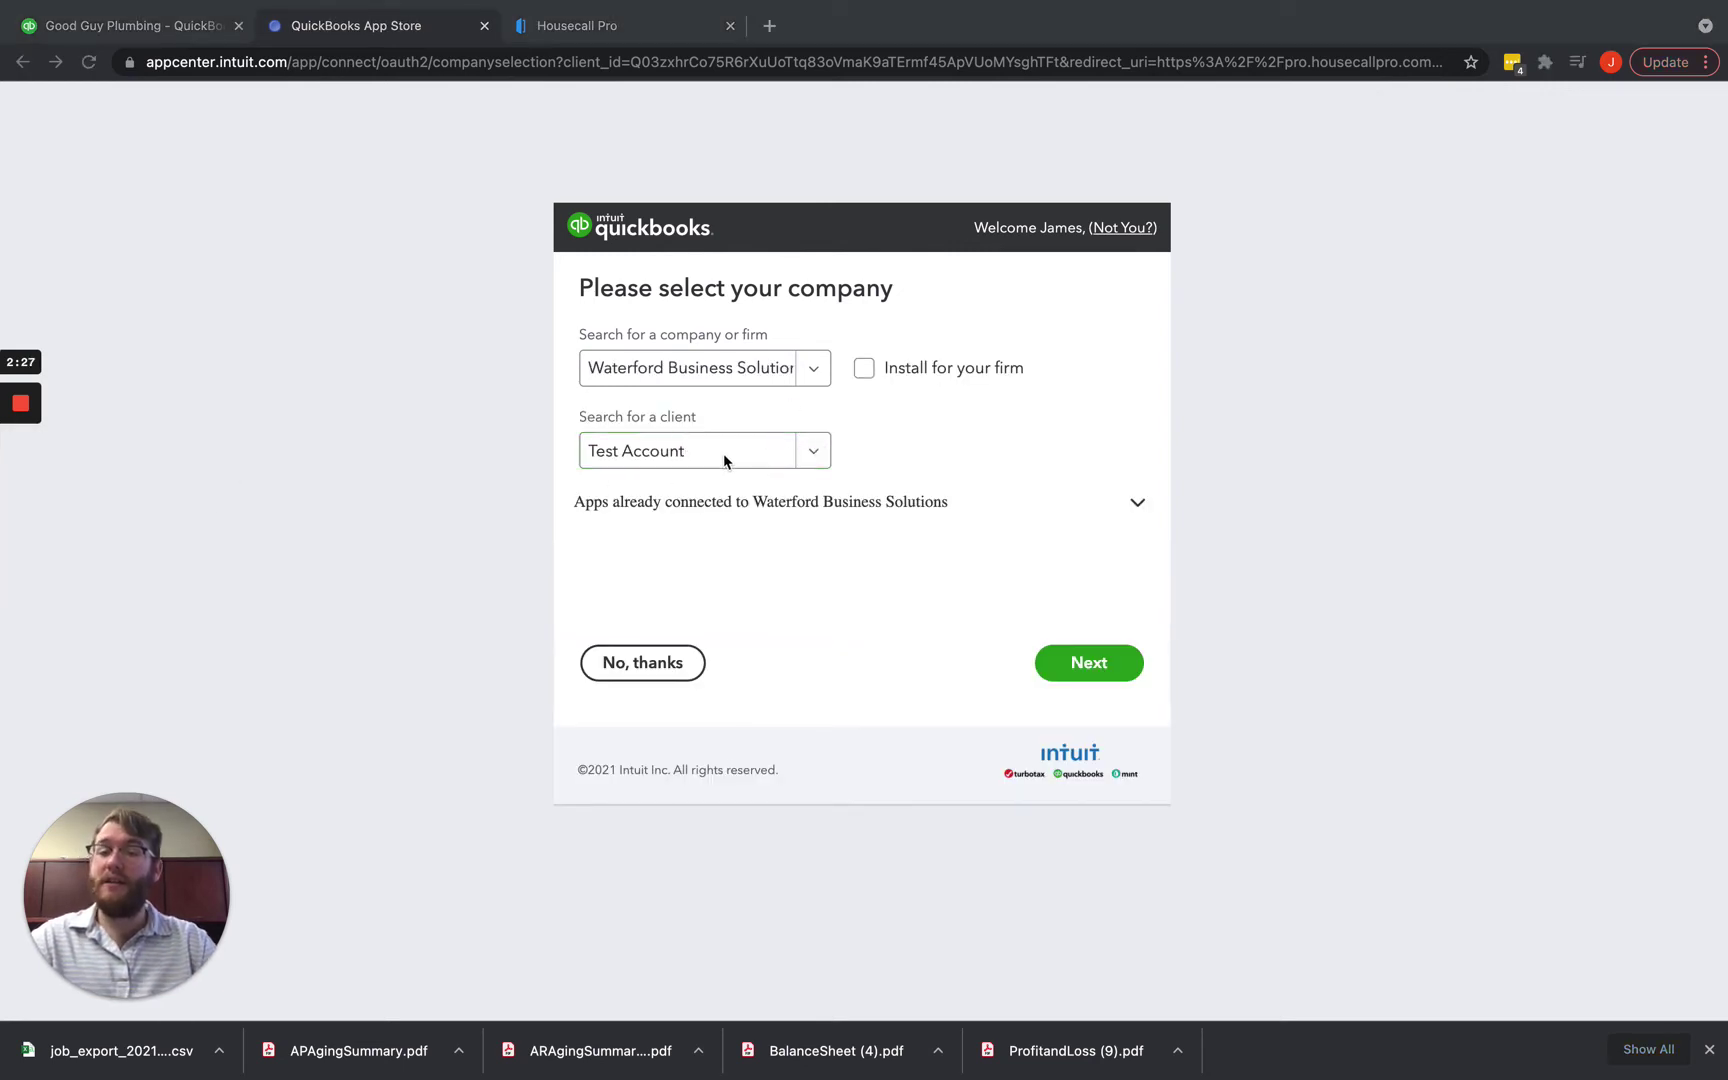
click(1118, 664)
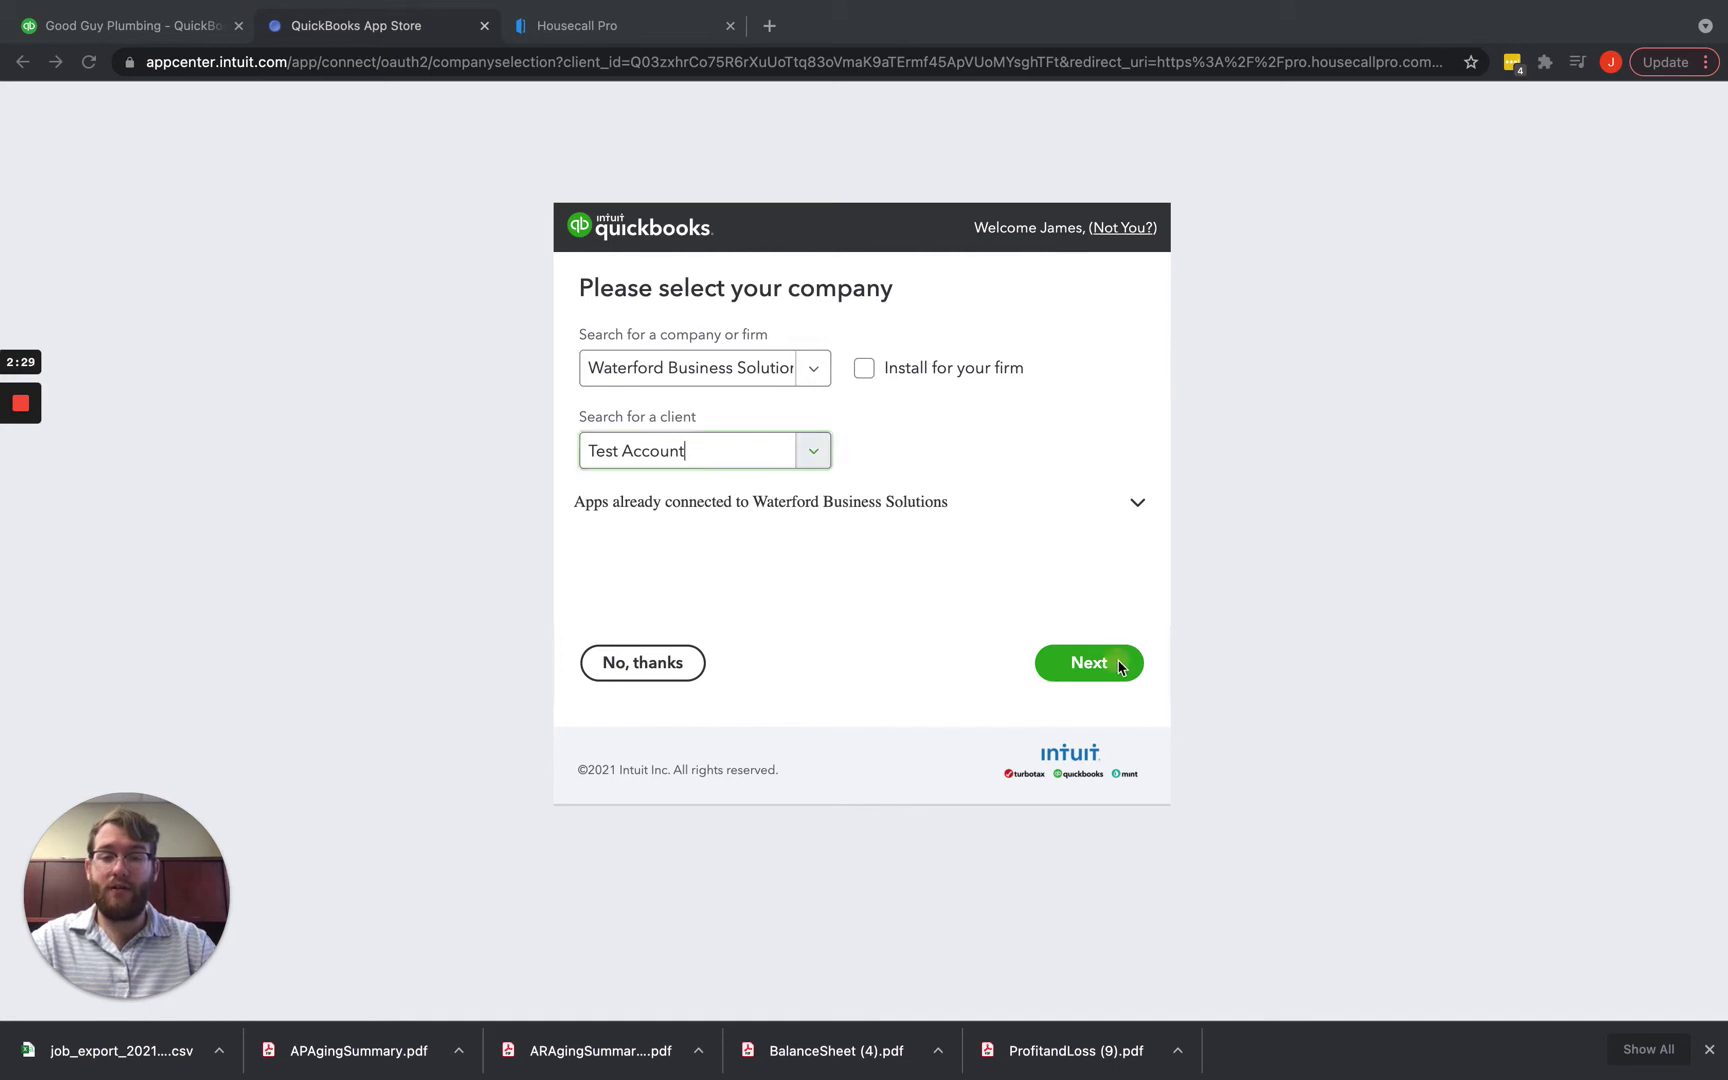
click(1070, 676)
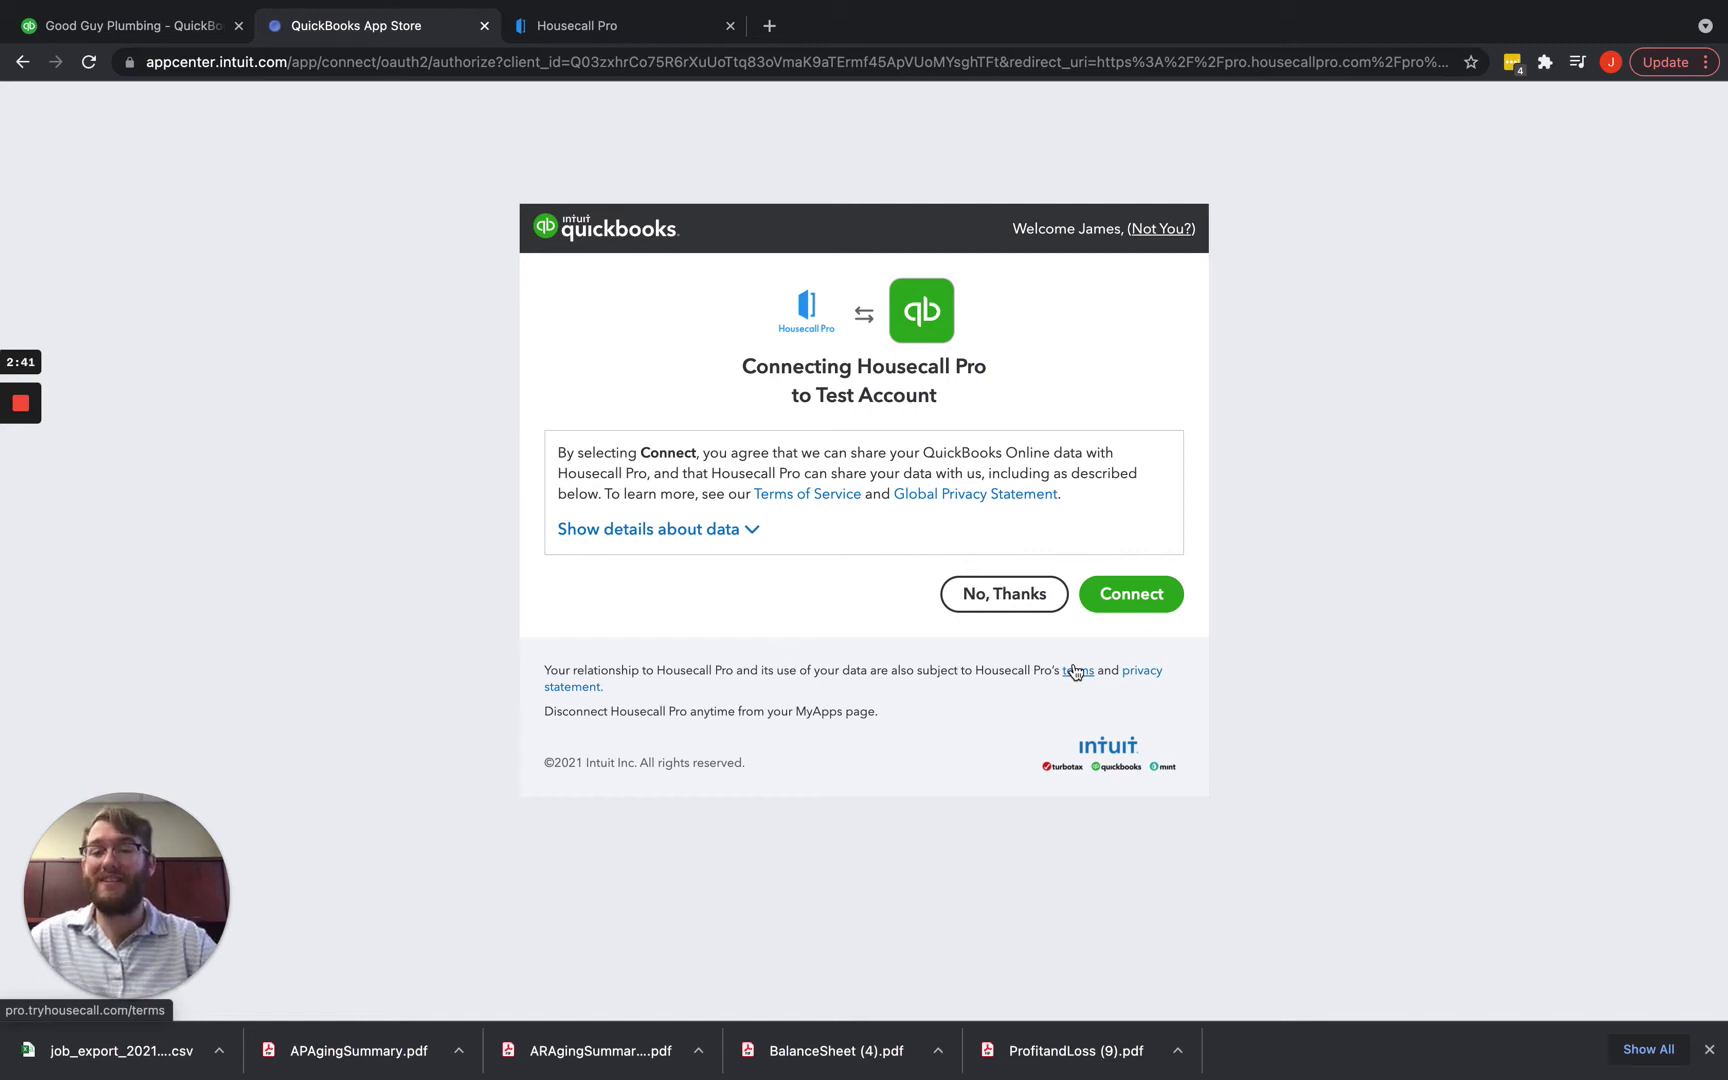
click(1157, 596)
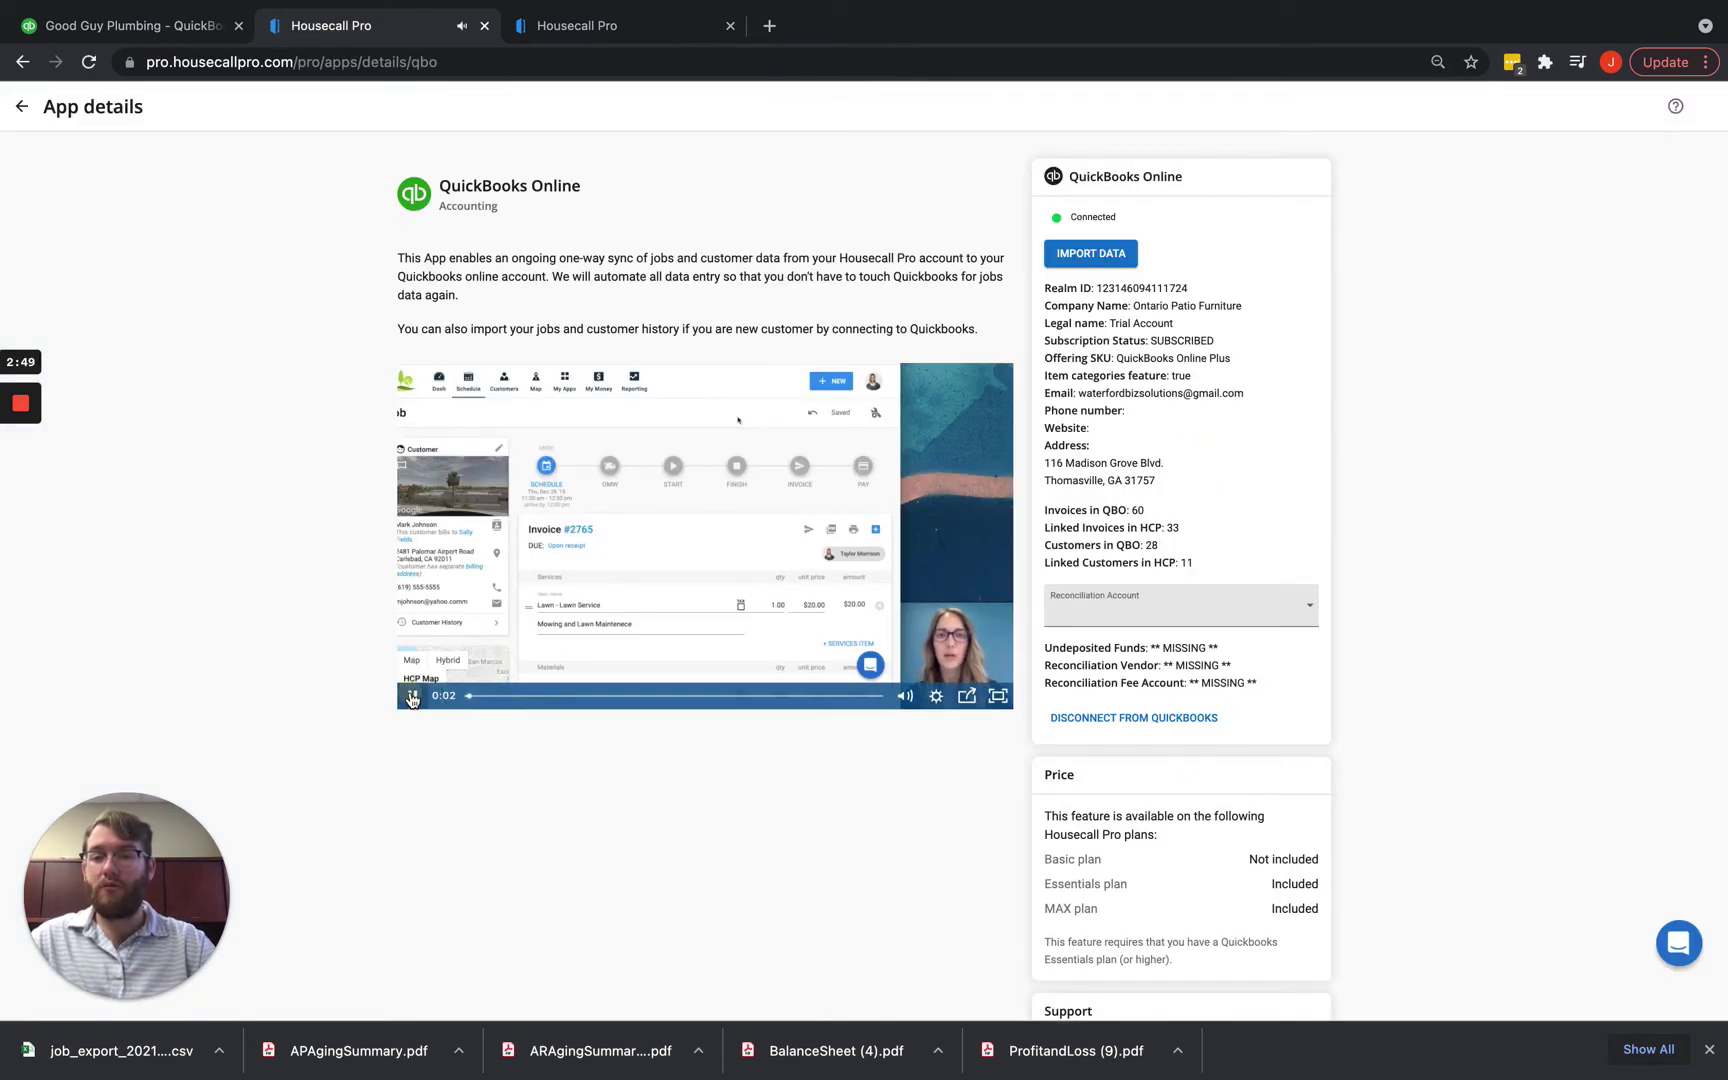
Pause the demo video and choose Checking Account as the reconciliation account.
click(412, 697)
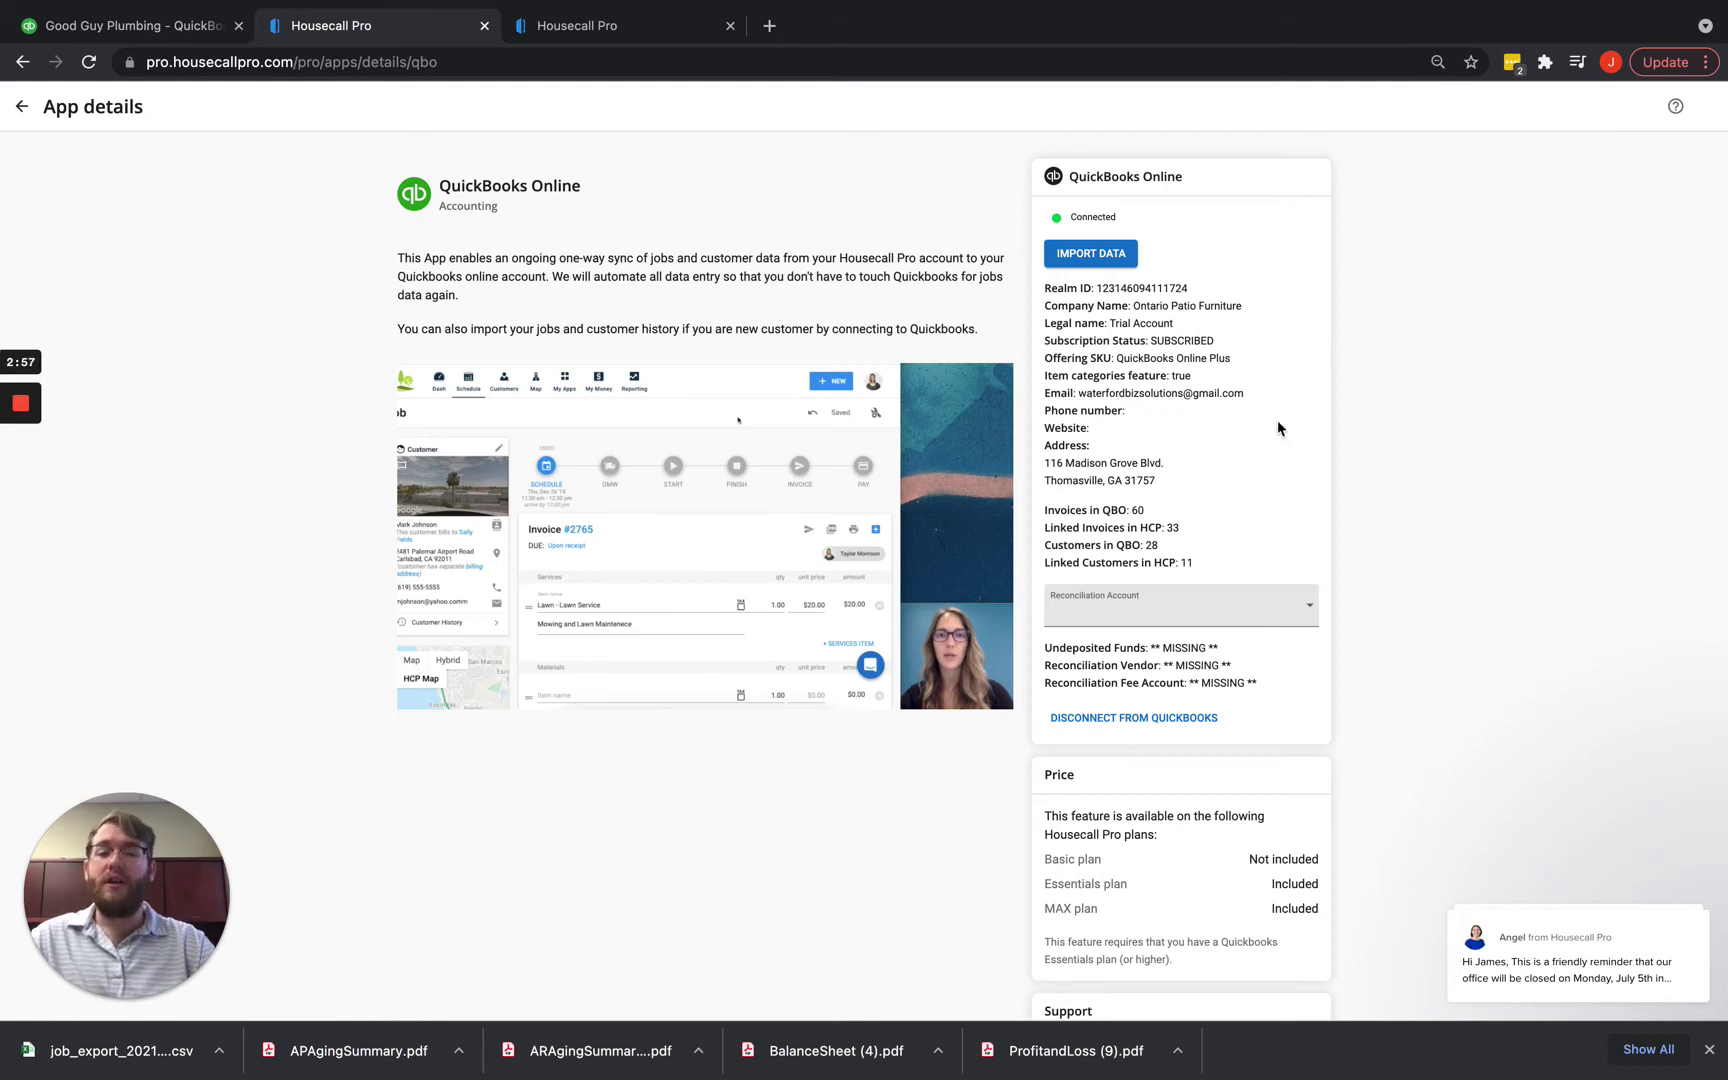
click(1157, 612)
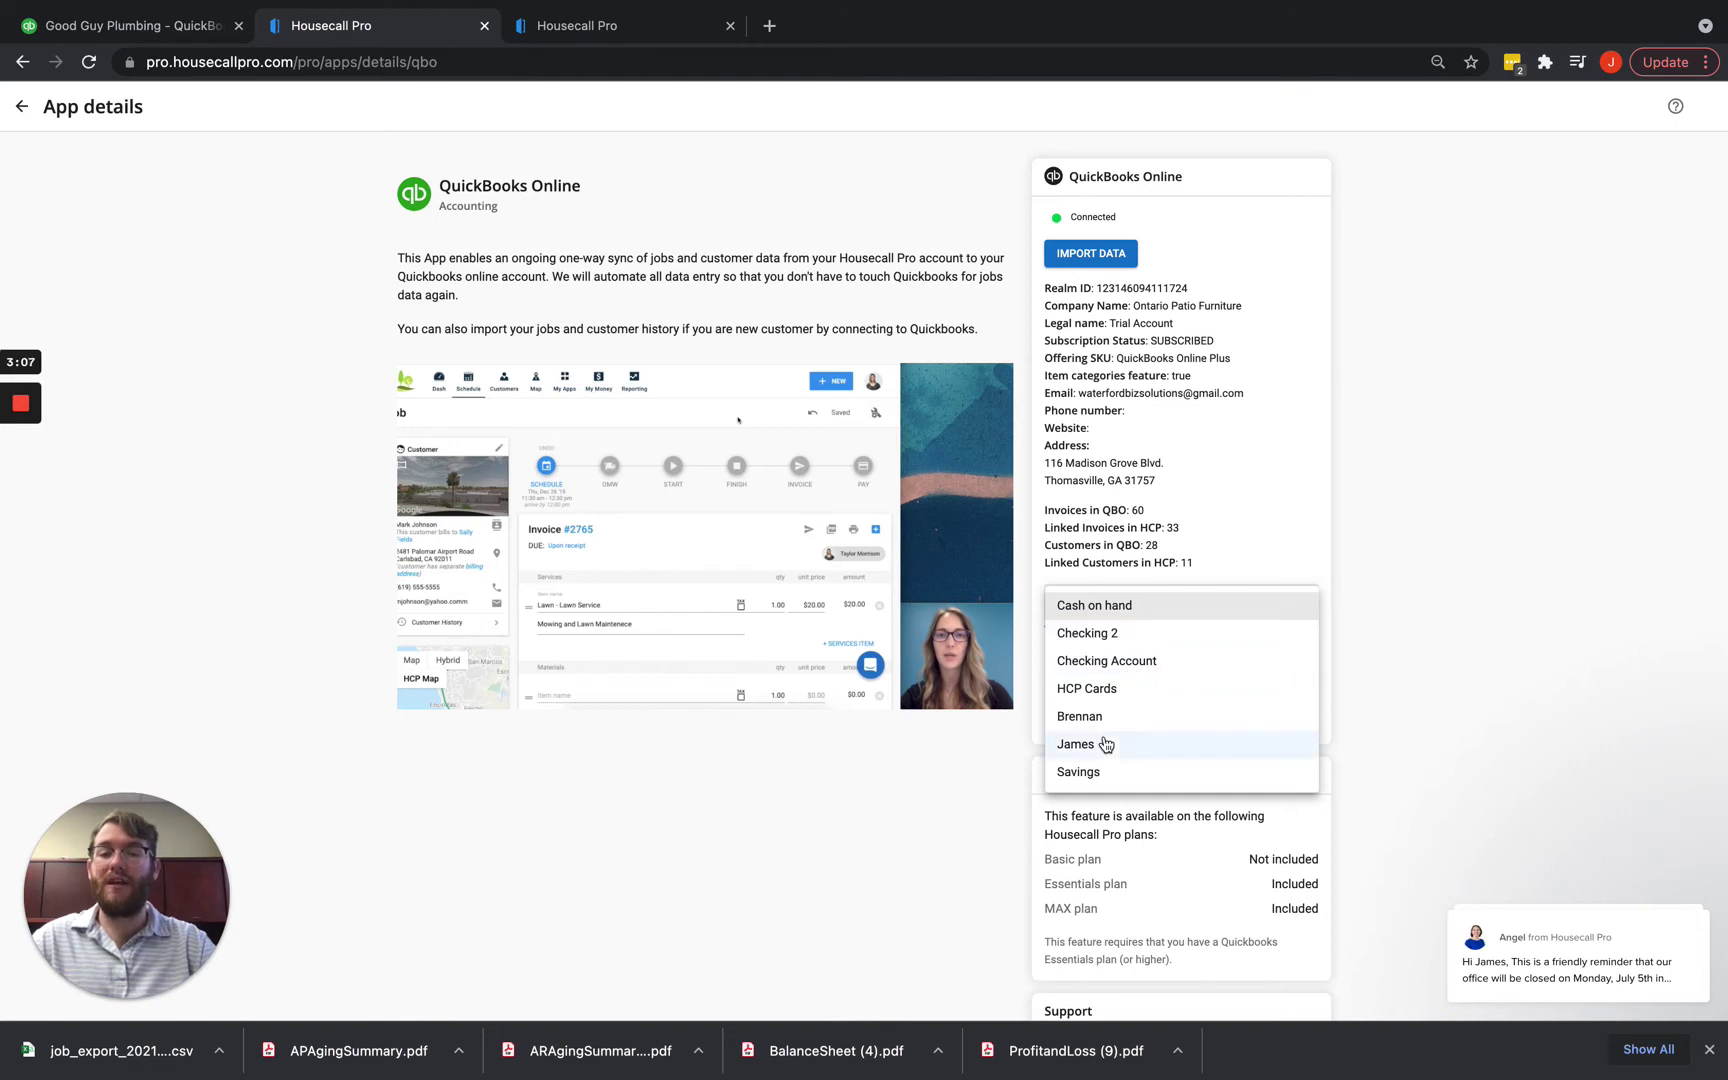
click(1148, 670)
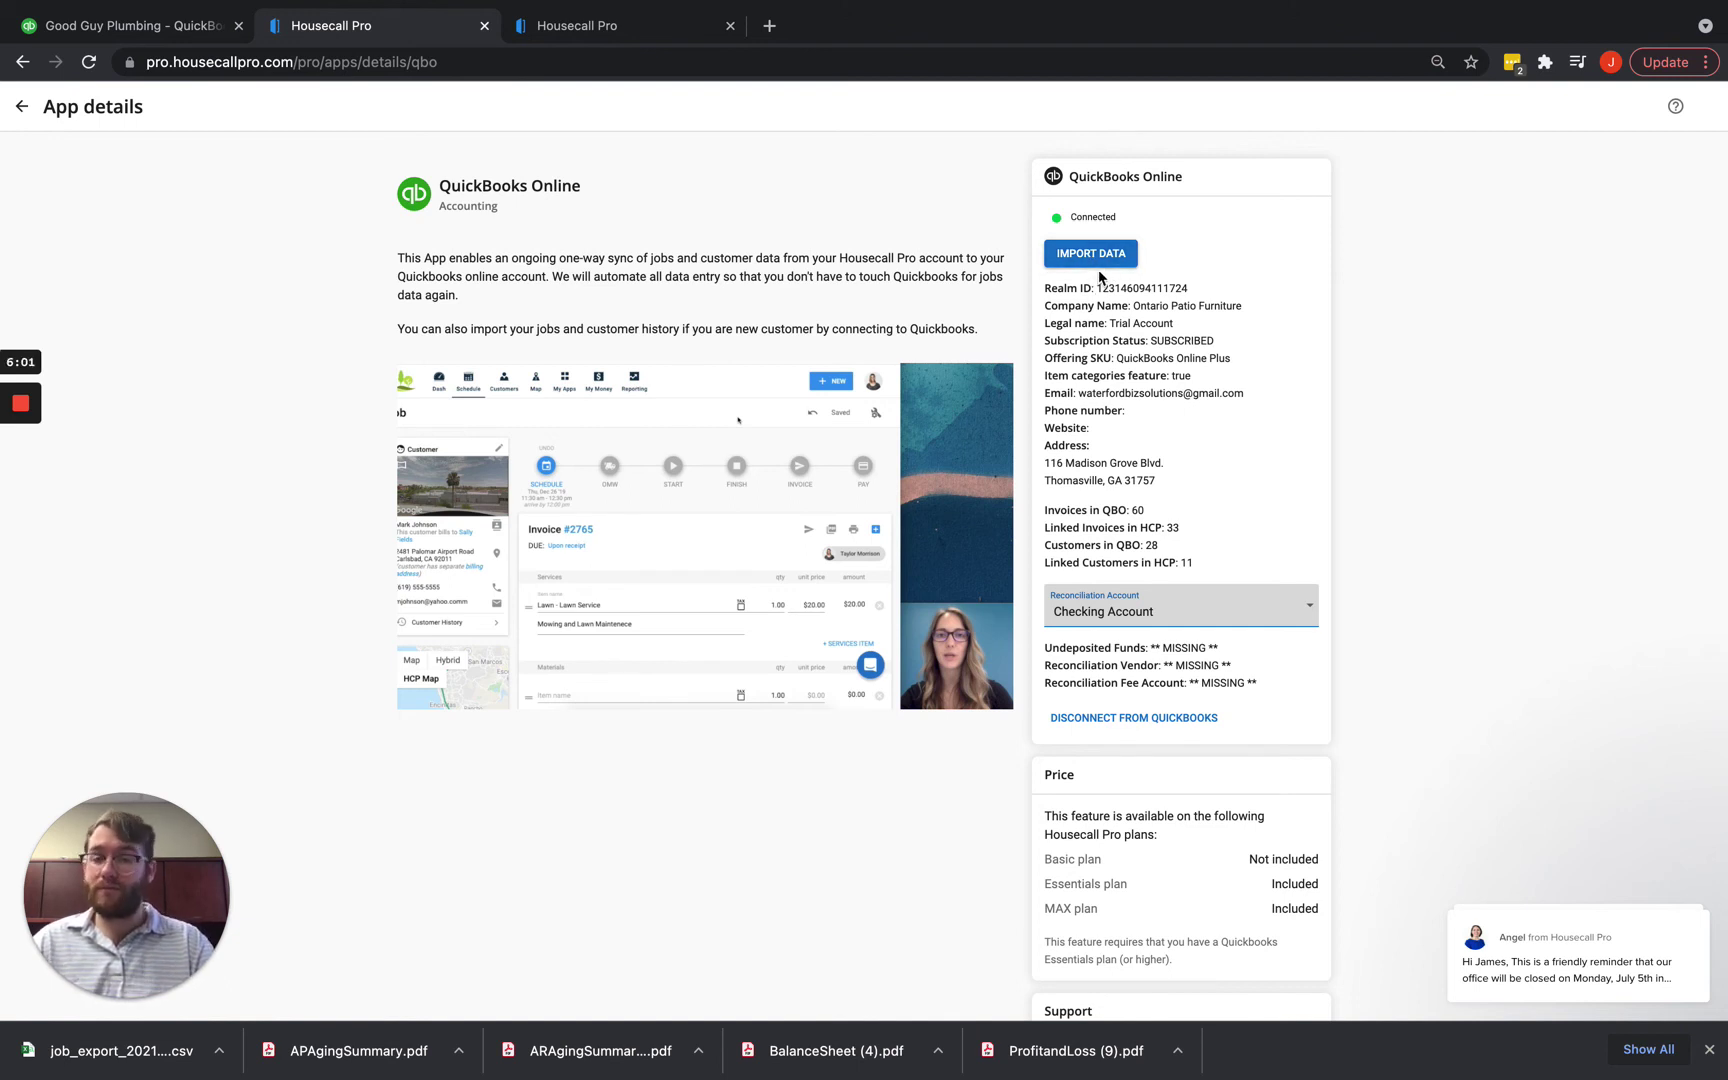
scroll(1141, 324, down, 1)
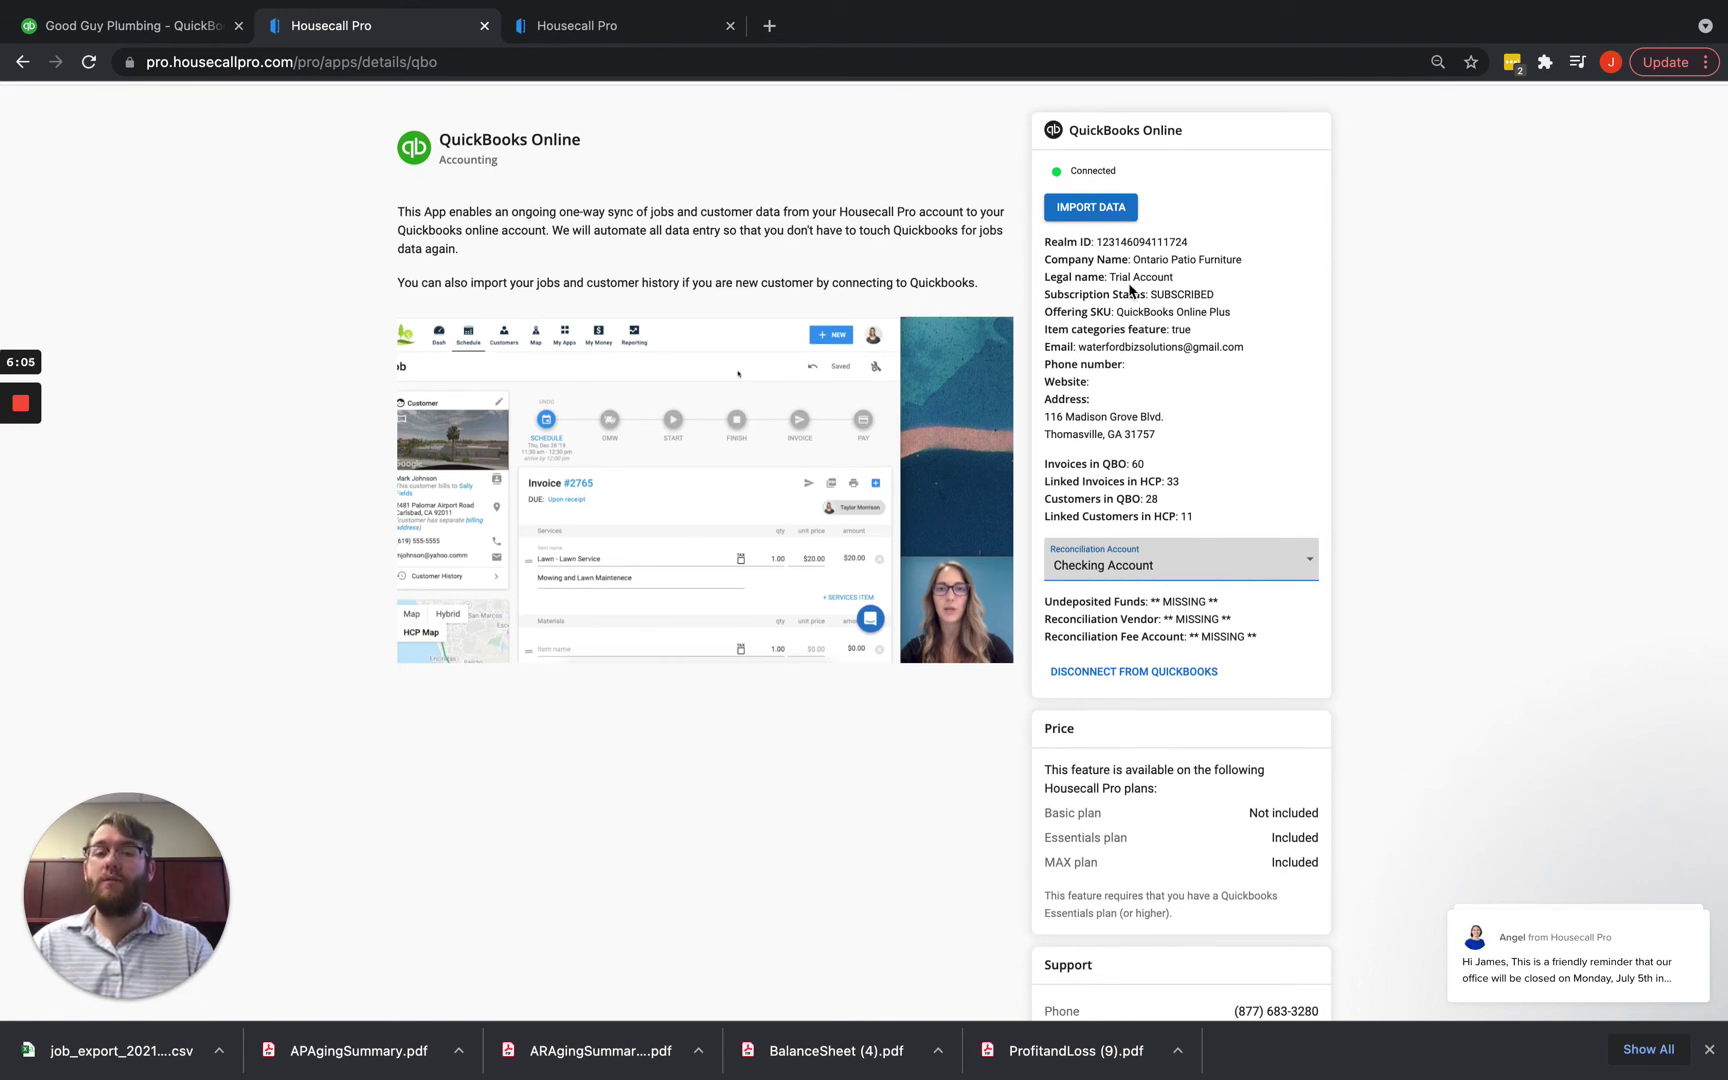
drag(1100, 241, 1189, 238)
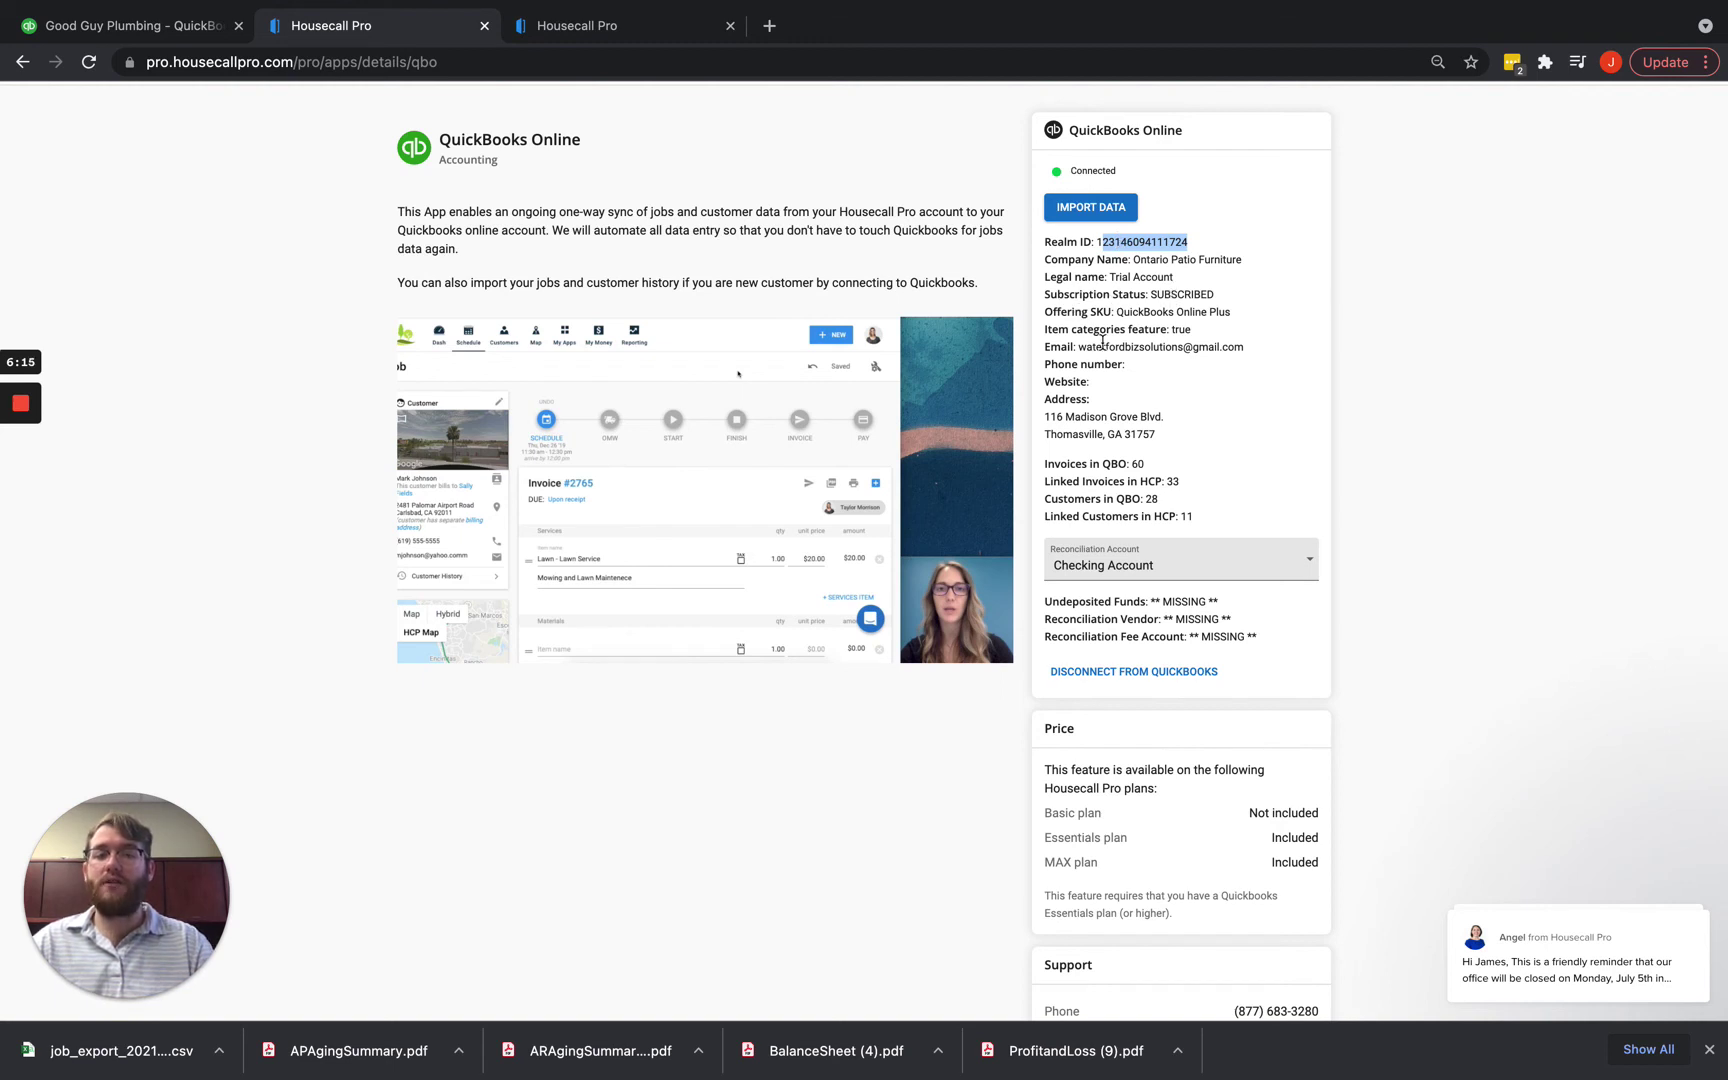
drag(1119, 312, 1230, 312)
drag(1078, 346, 1096, 346)
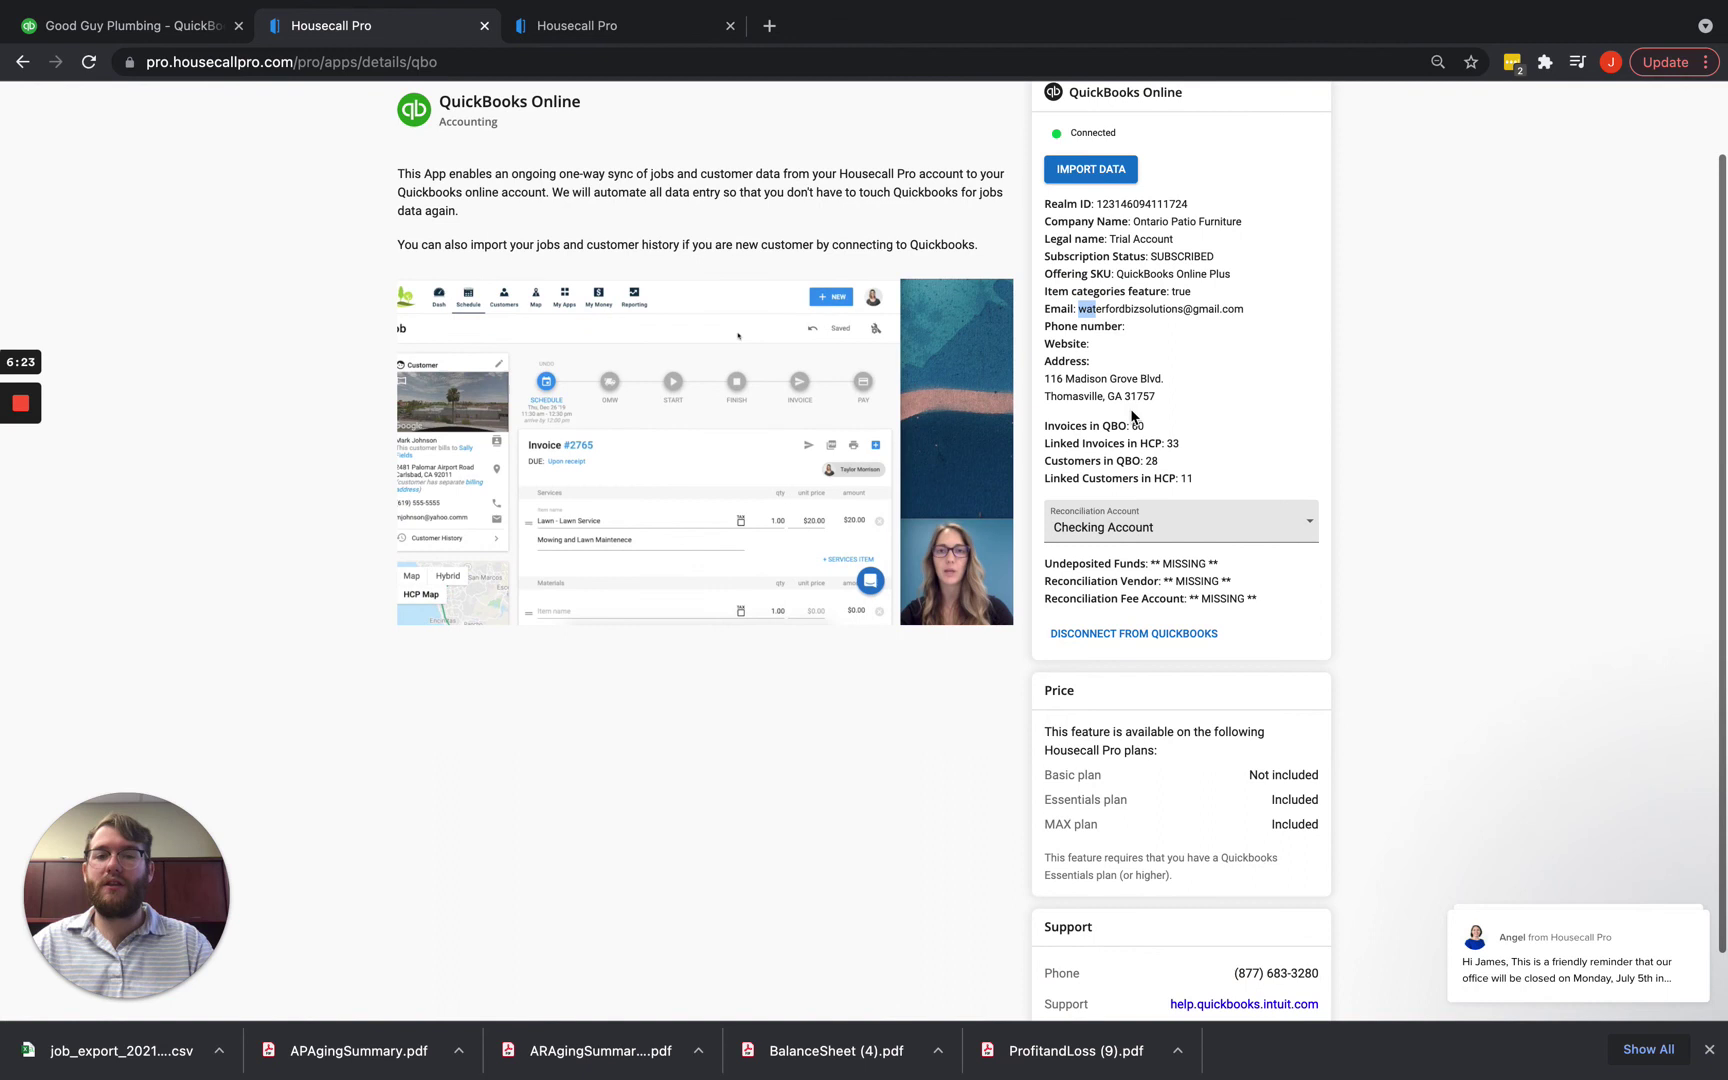
scroll(1135, 415, down, 2)
scroll(1097, 372, down, 1)
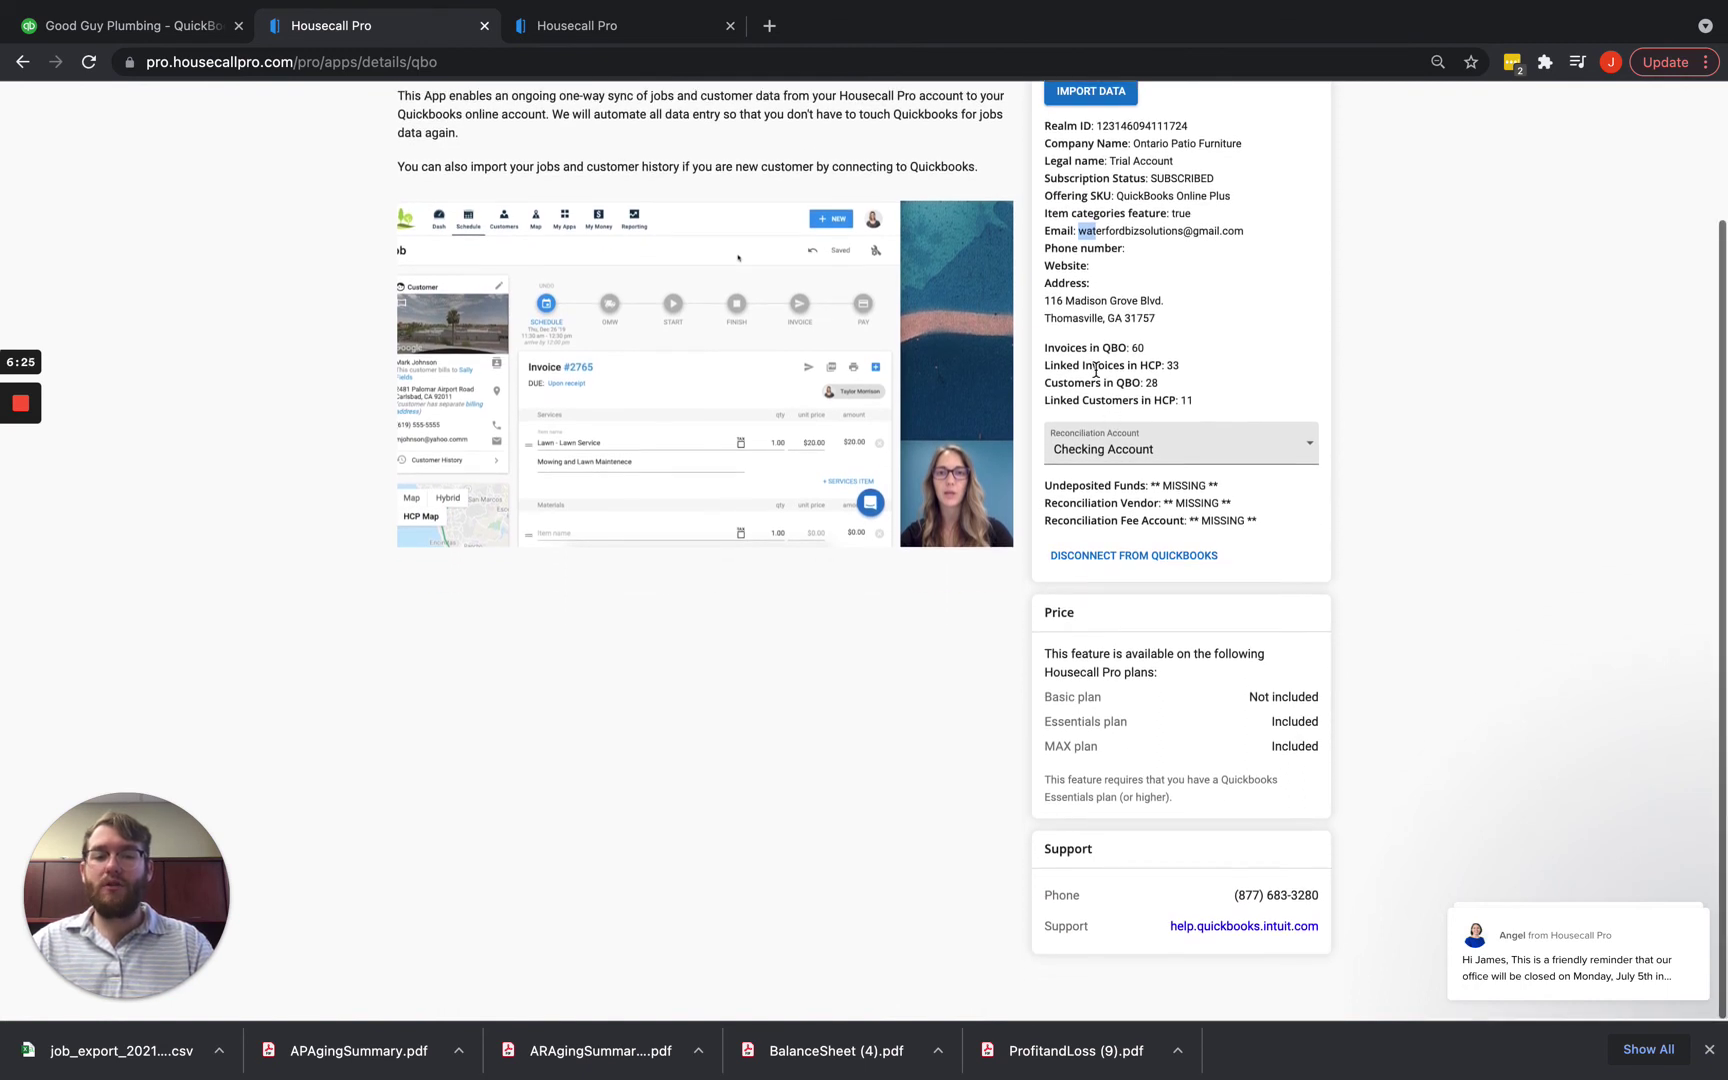
mouse_move(1045, 349)
mouse_down()
mouse_move(1144, 350)
mouse_move(1099, 368)
mouse_move(1164, 371)
mouse_up()
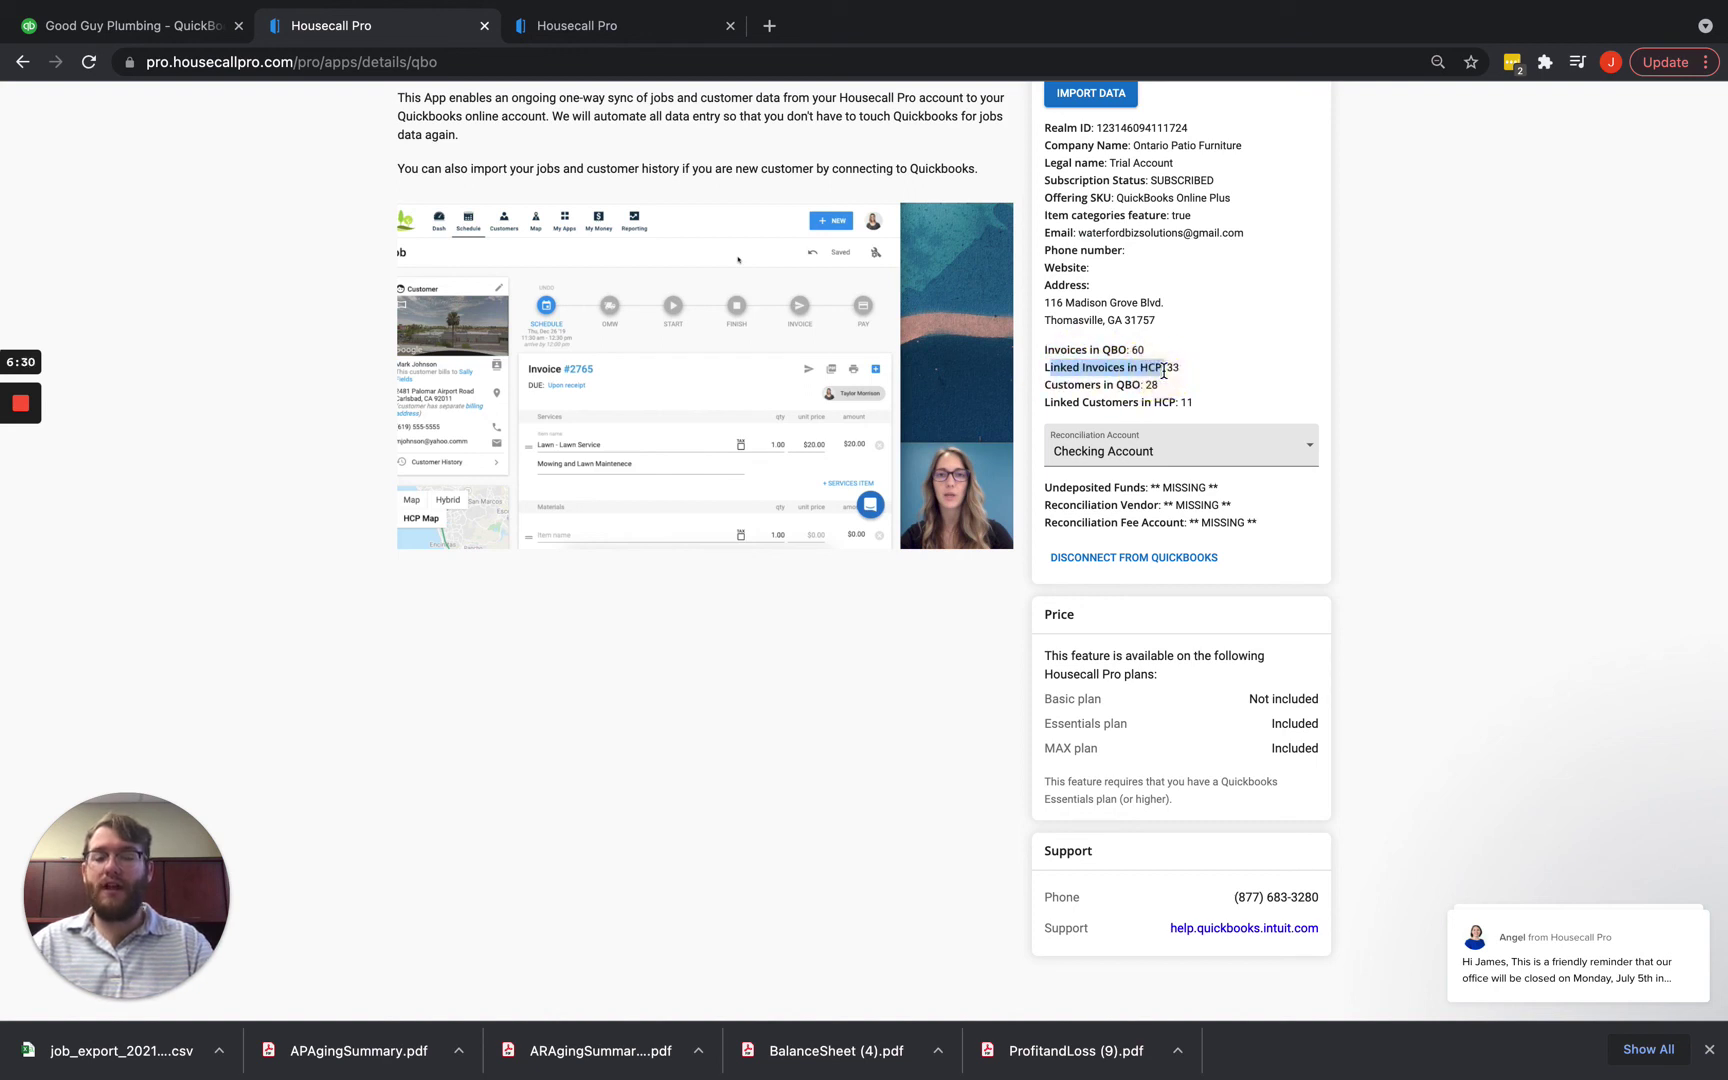
click(1113, 392)
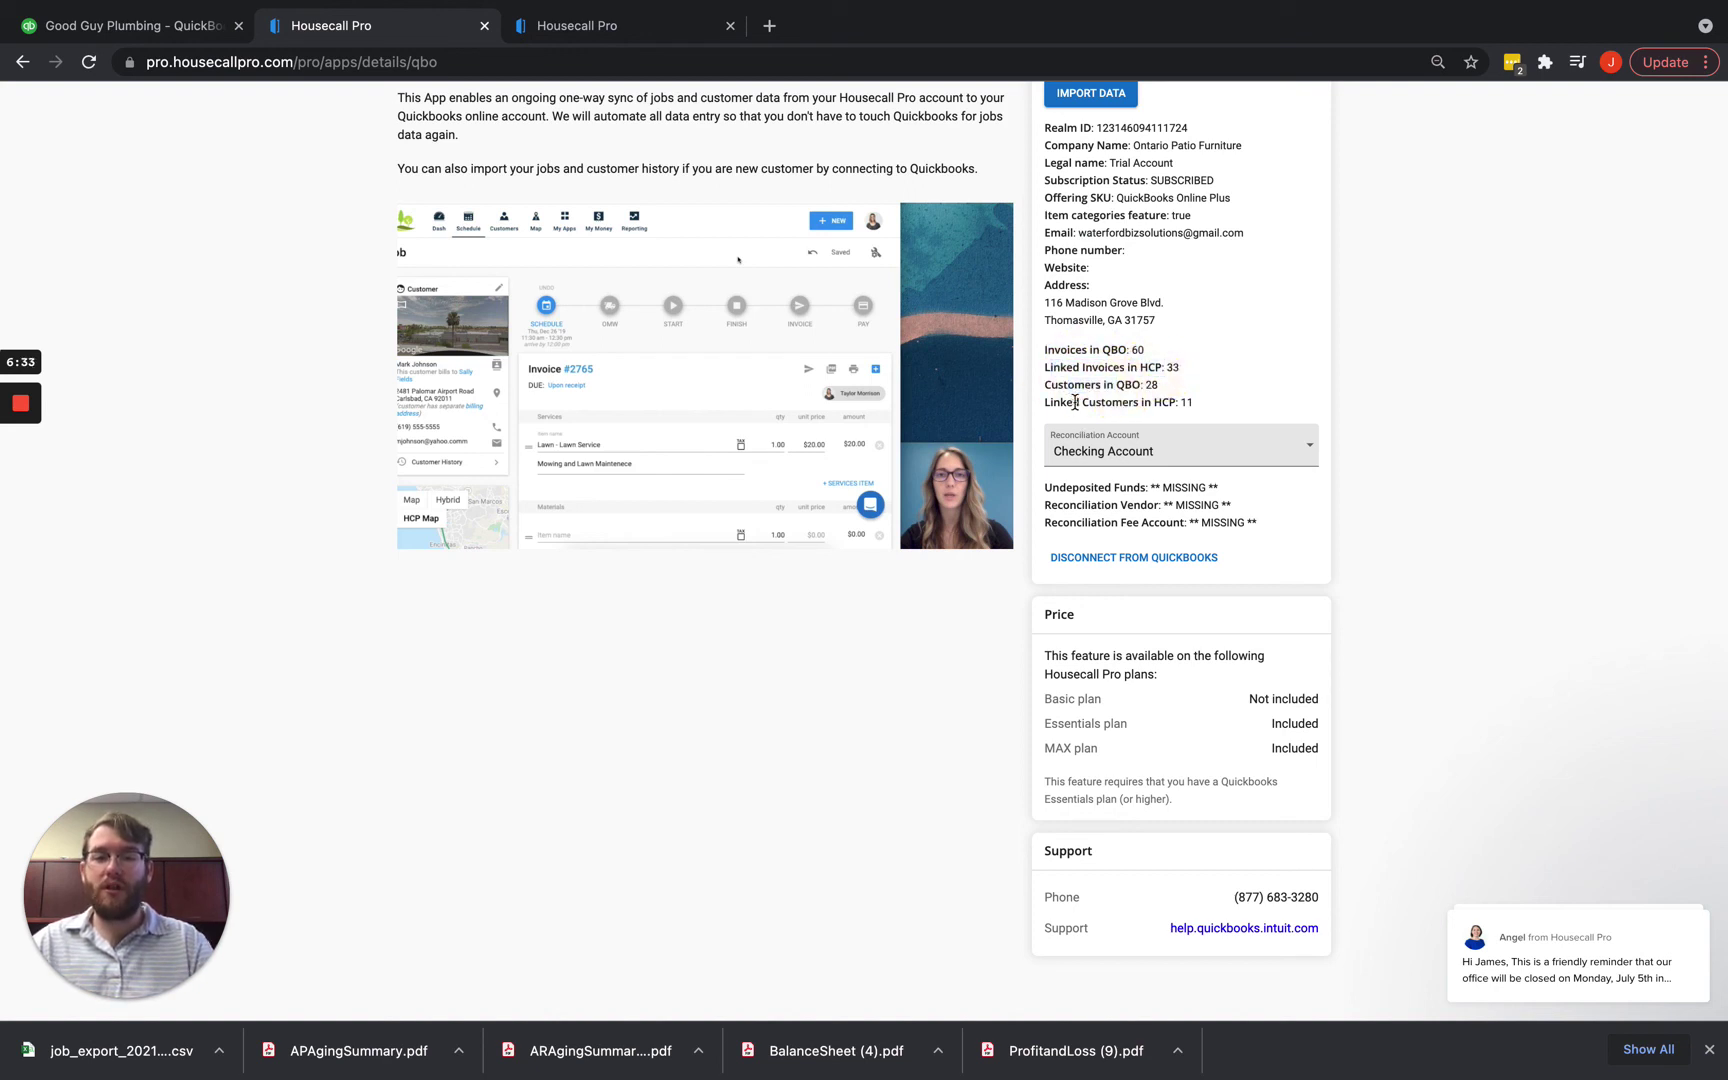
drag(1075, 402, 1142, 402)
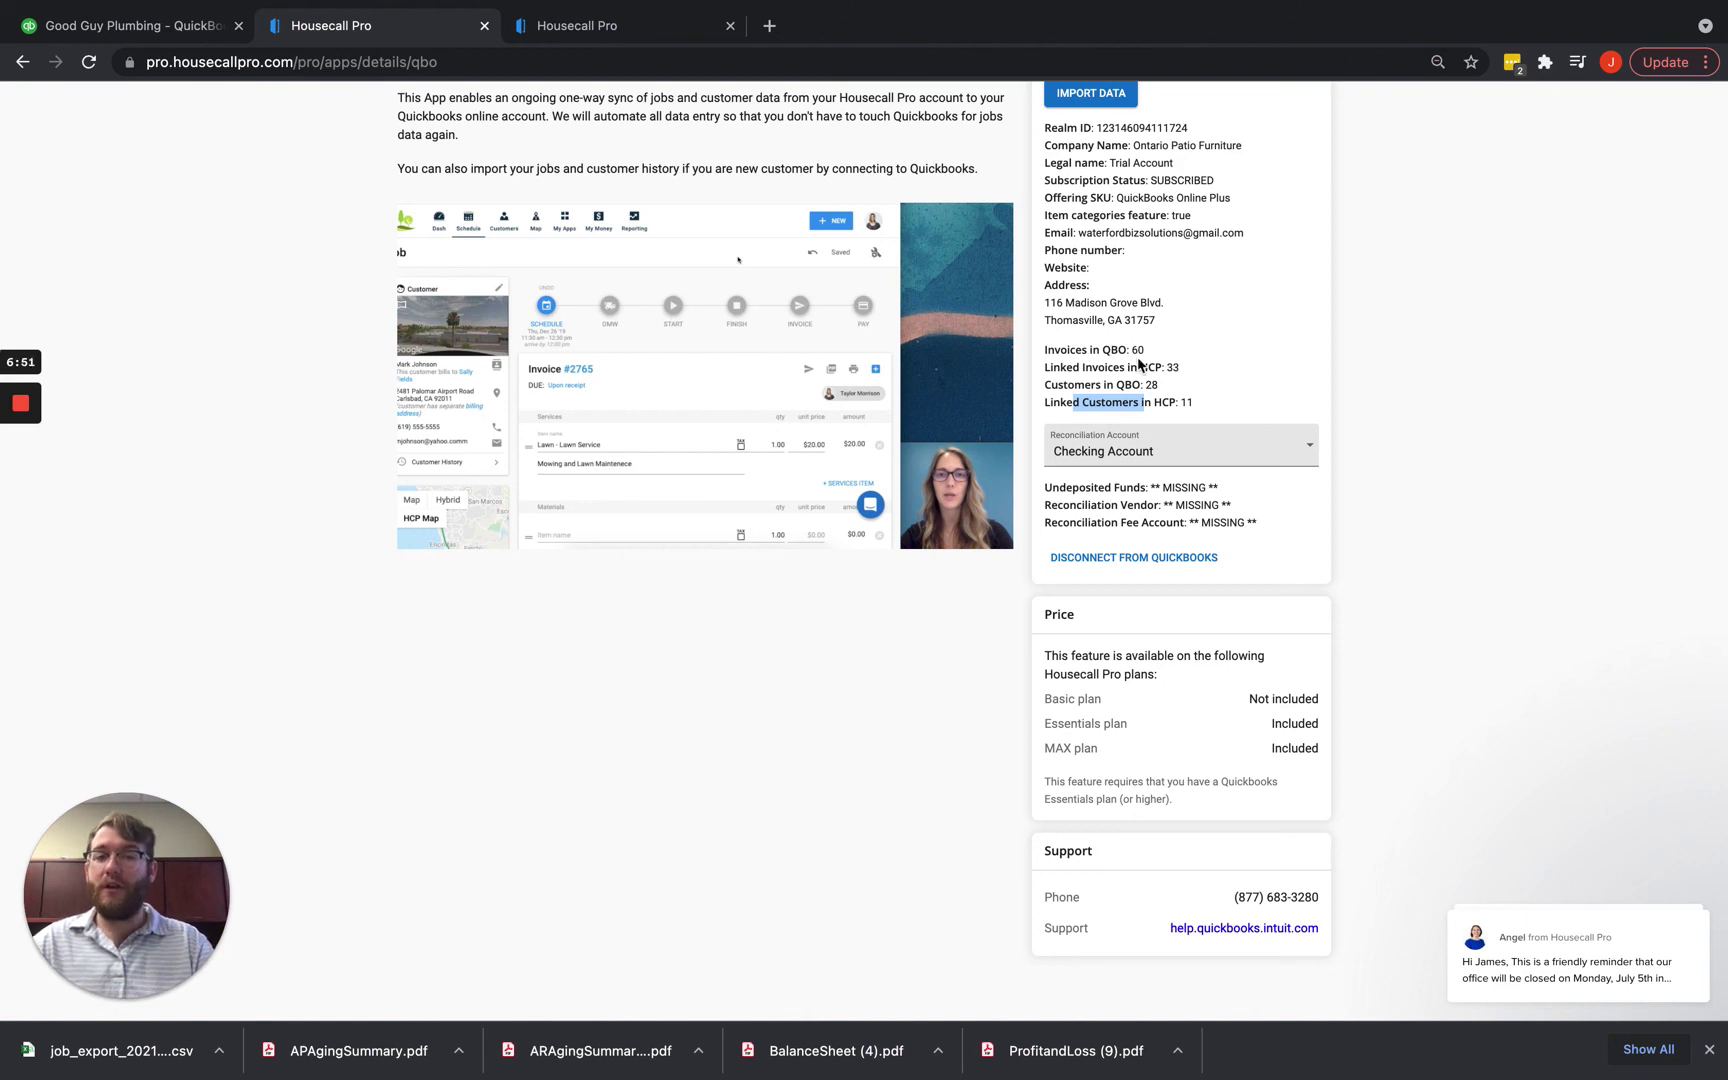
click(1177, 368)
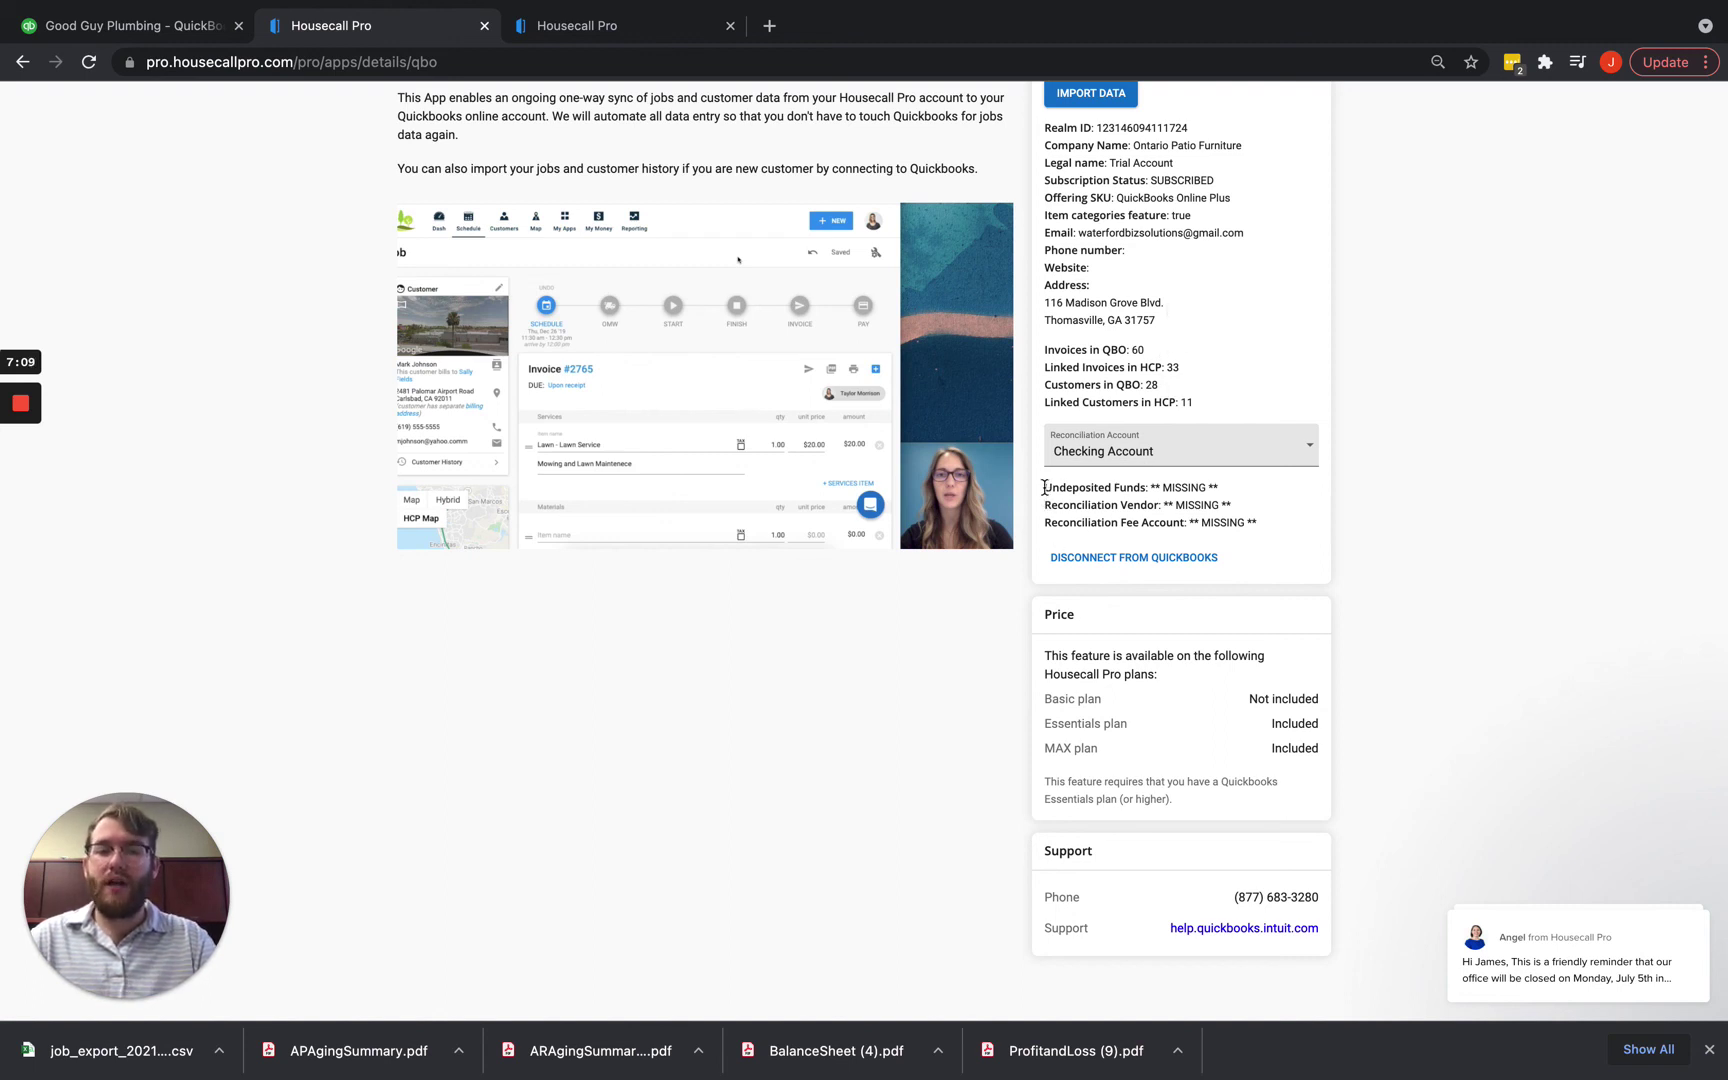
drag(1045, 488, 1262, 525)
click(1268, 528)
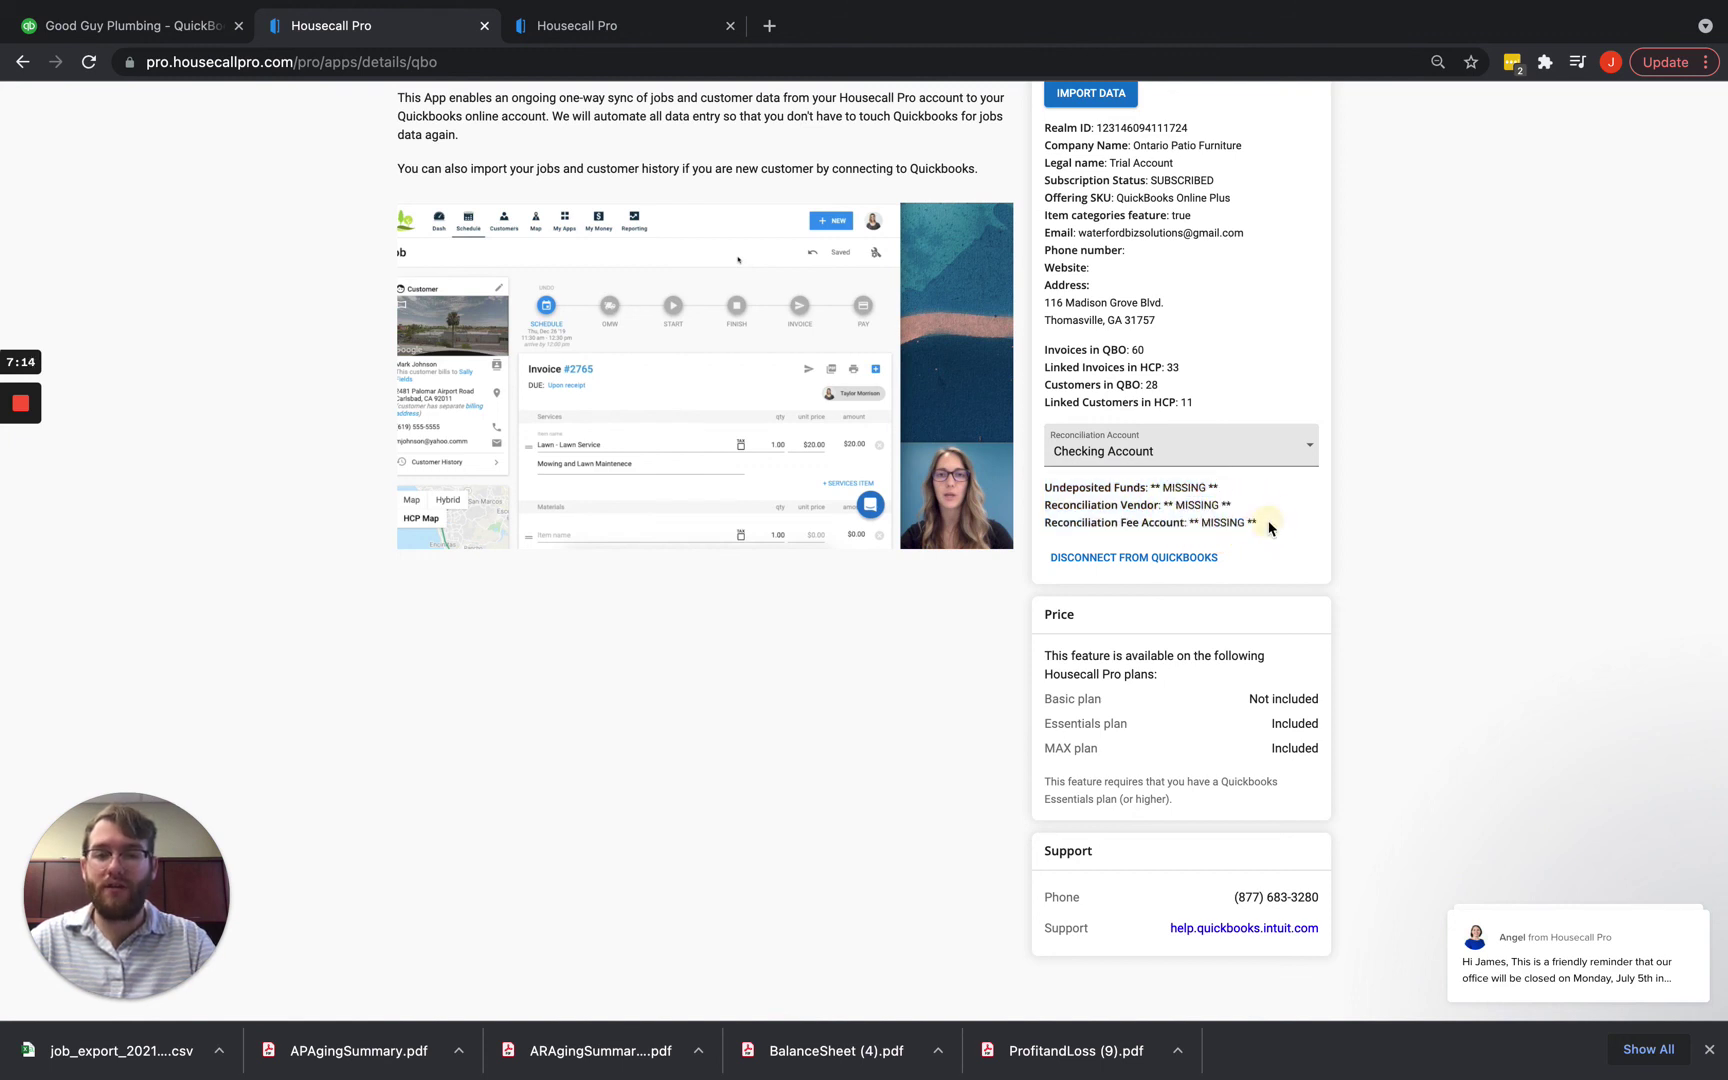
click(1162, 488)
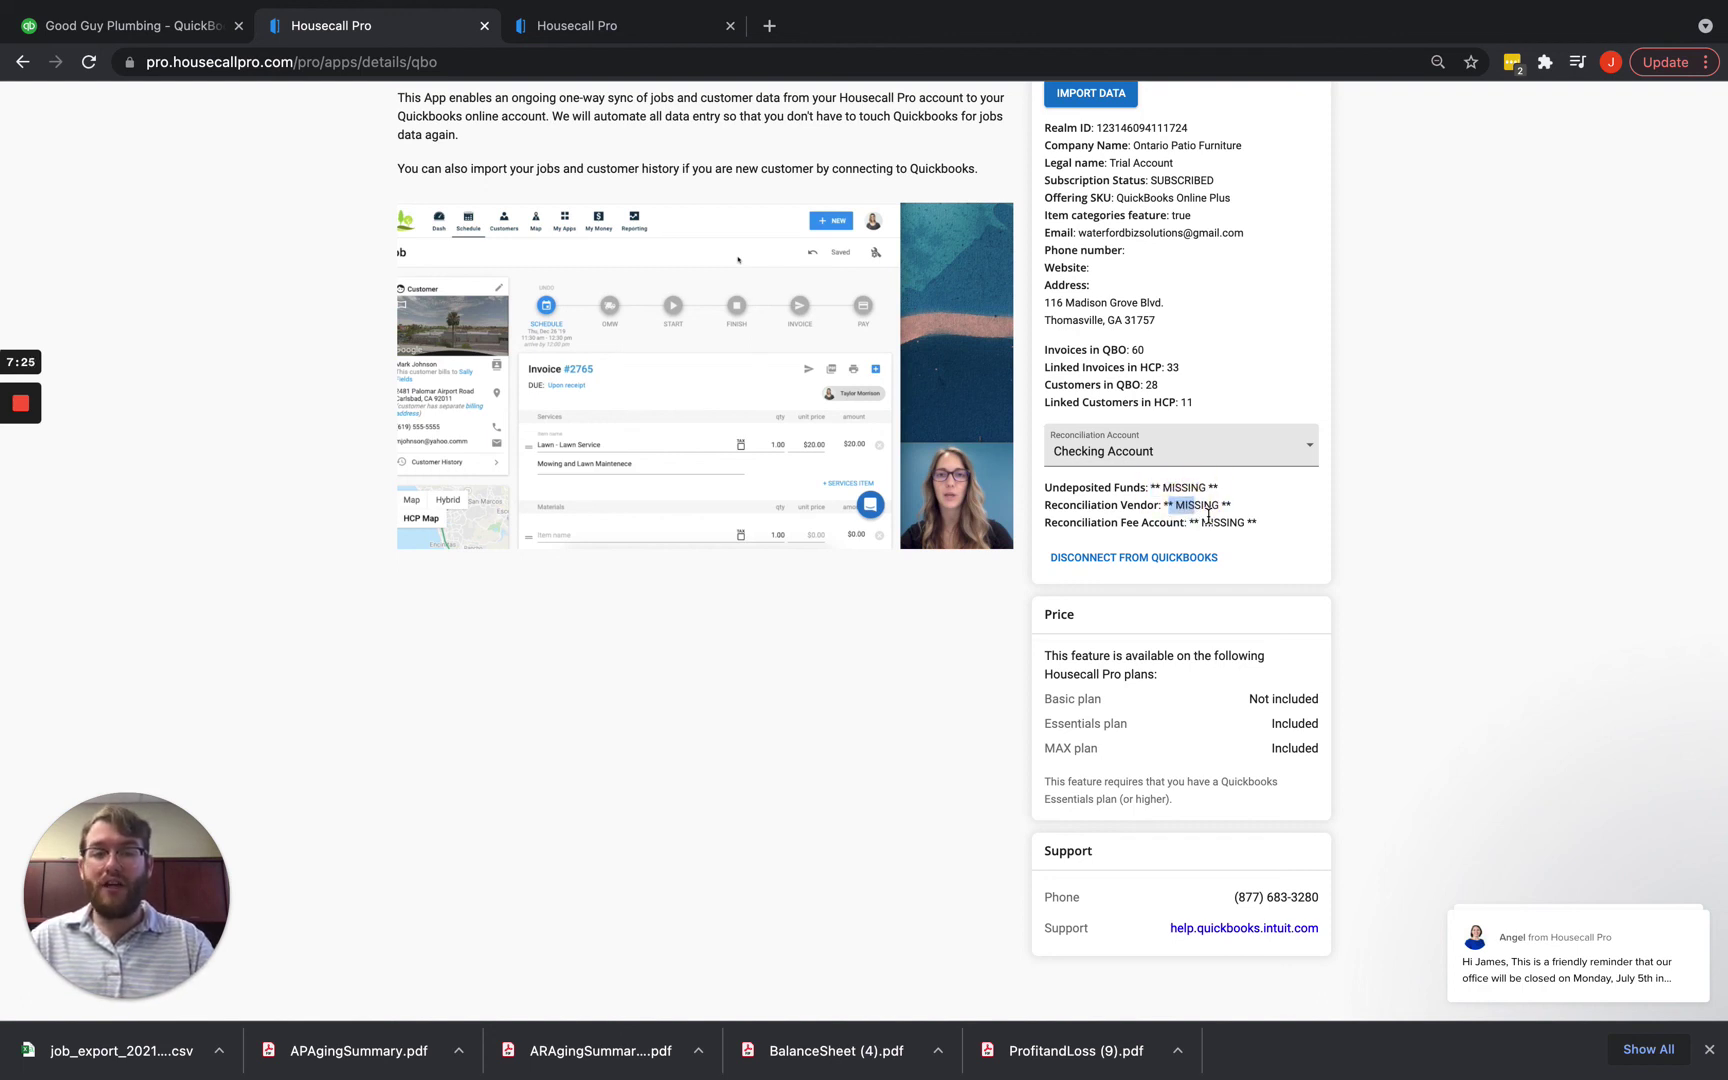
drag(1207, 519, 1229, 521)
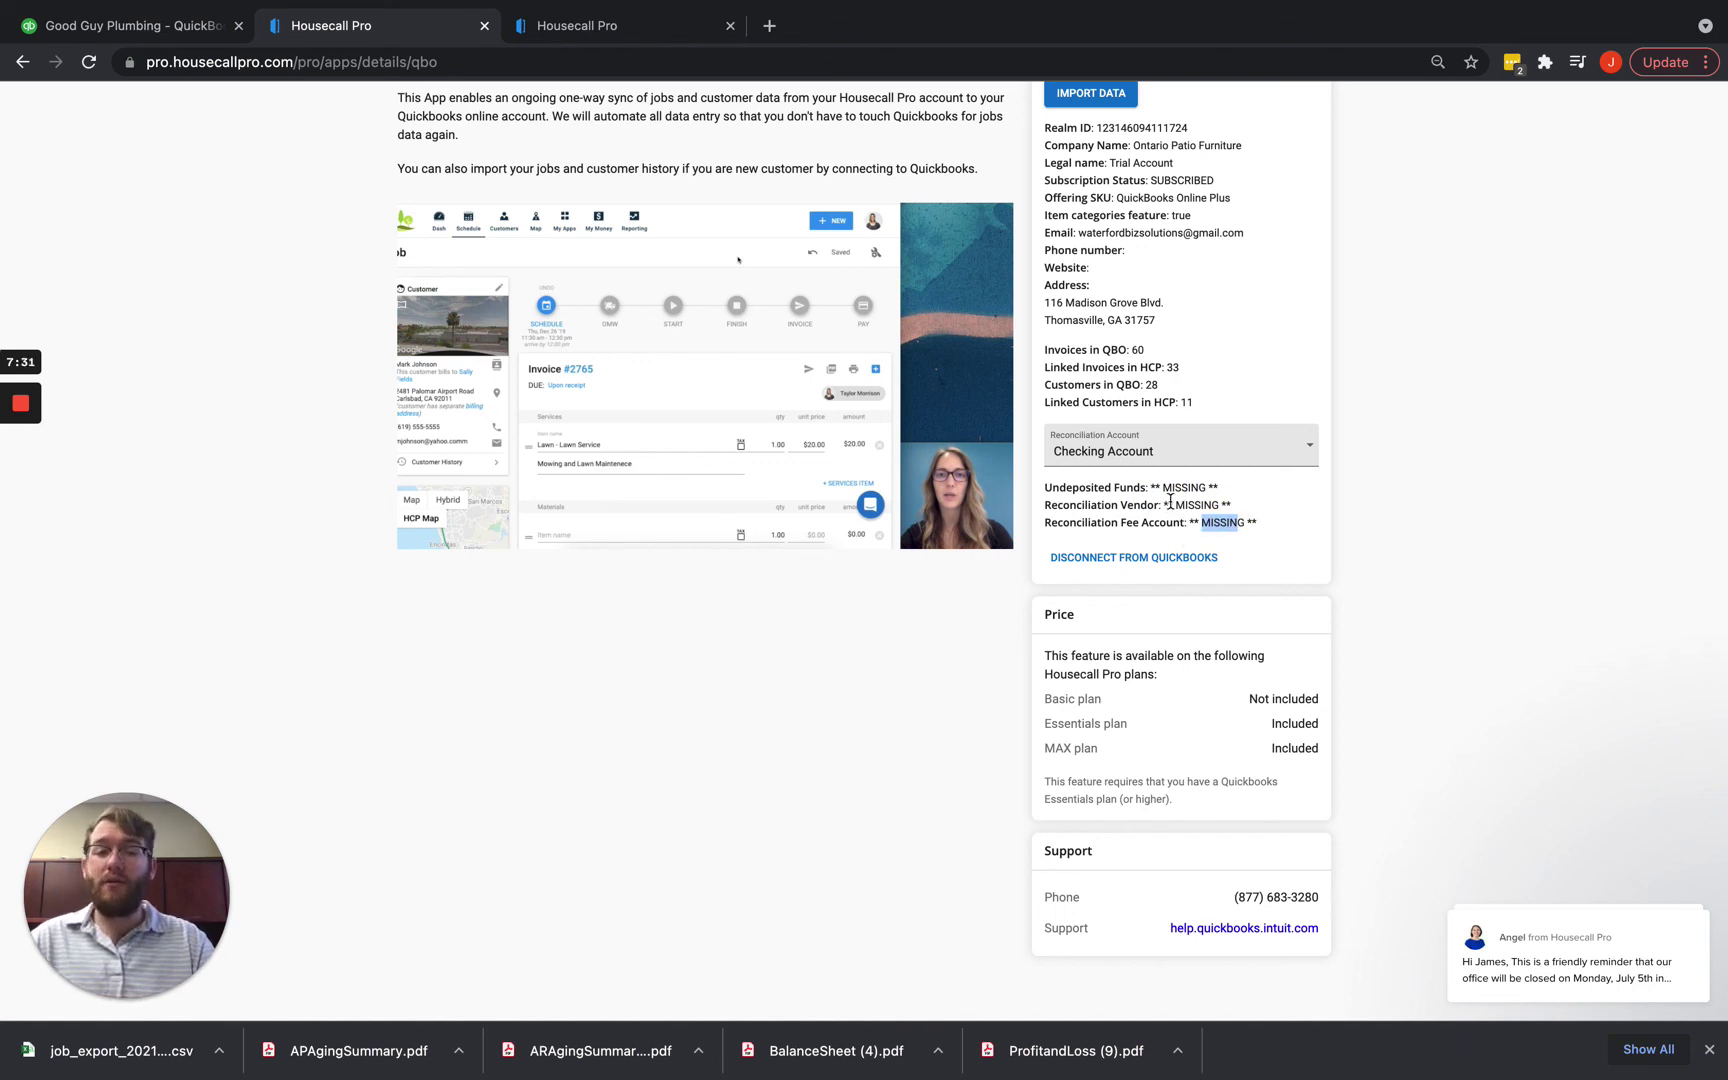
drag(1175, 505, 1226, 500)
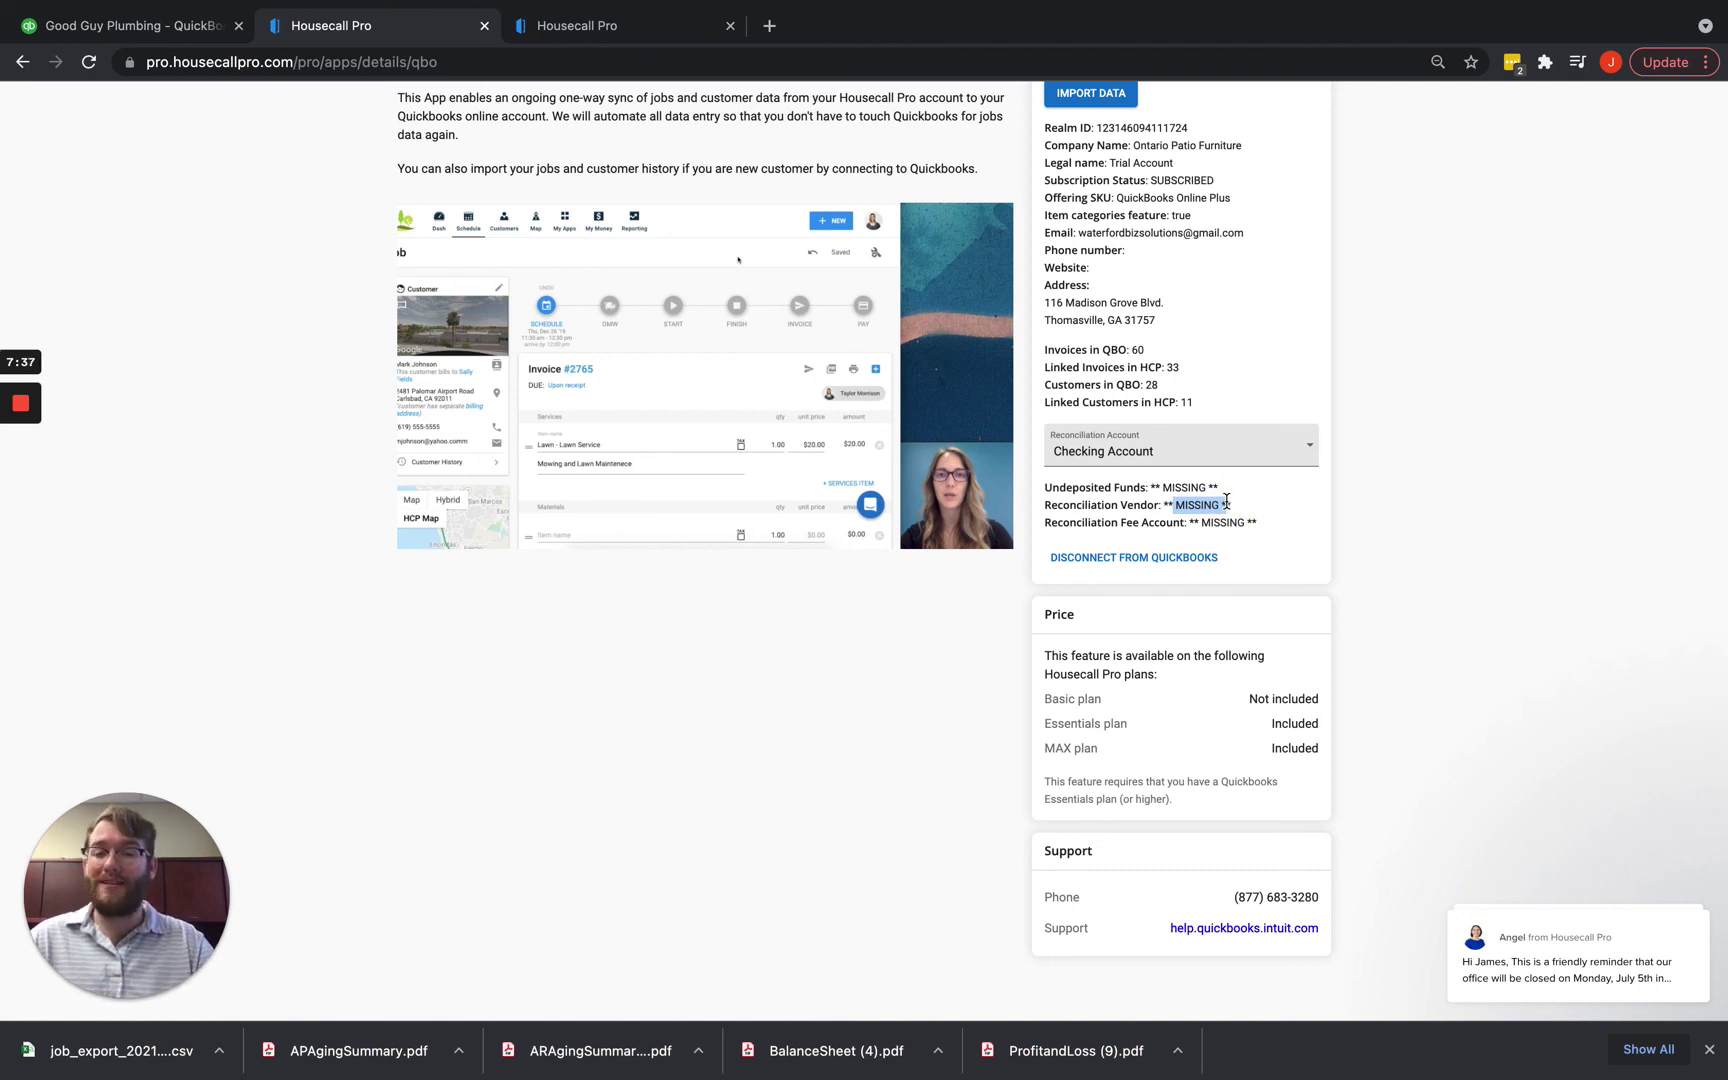
scroll(1225, 502, up, 3)
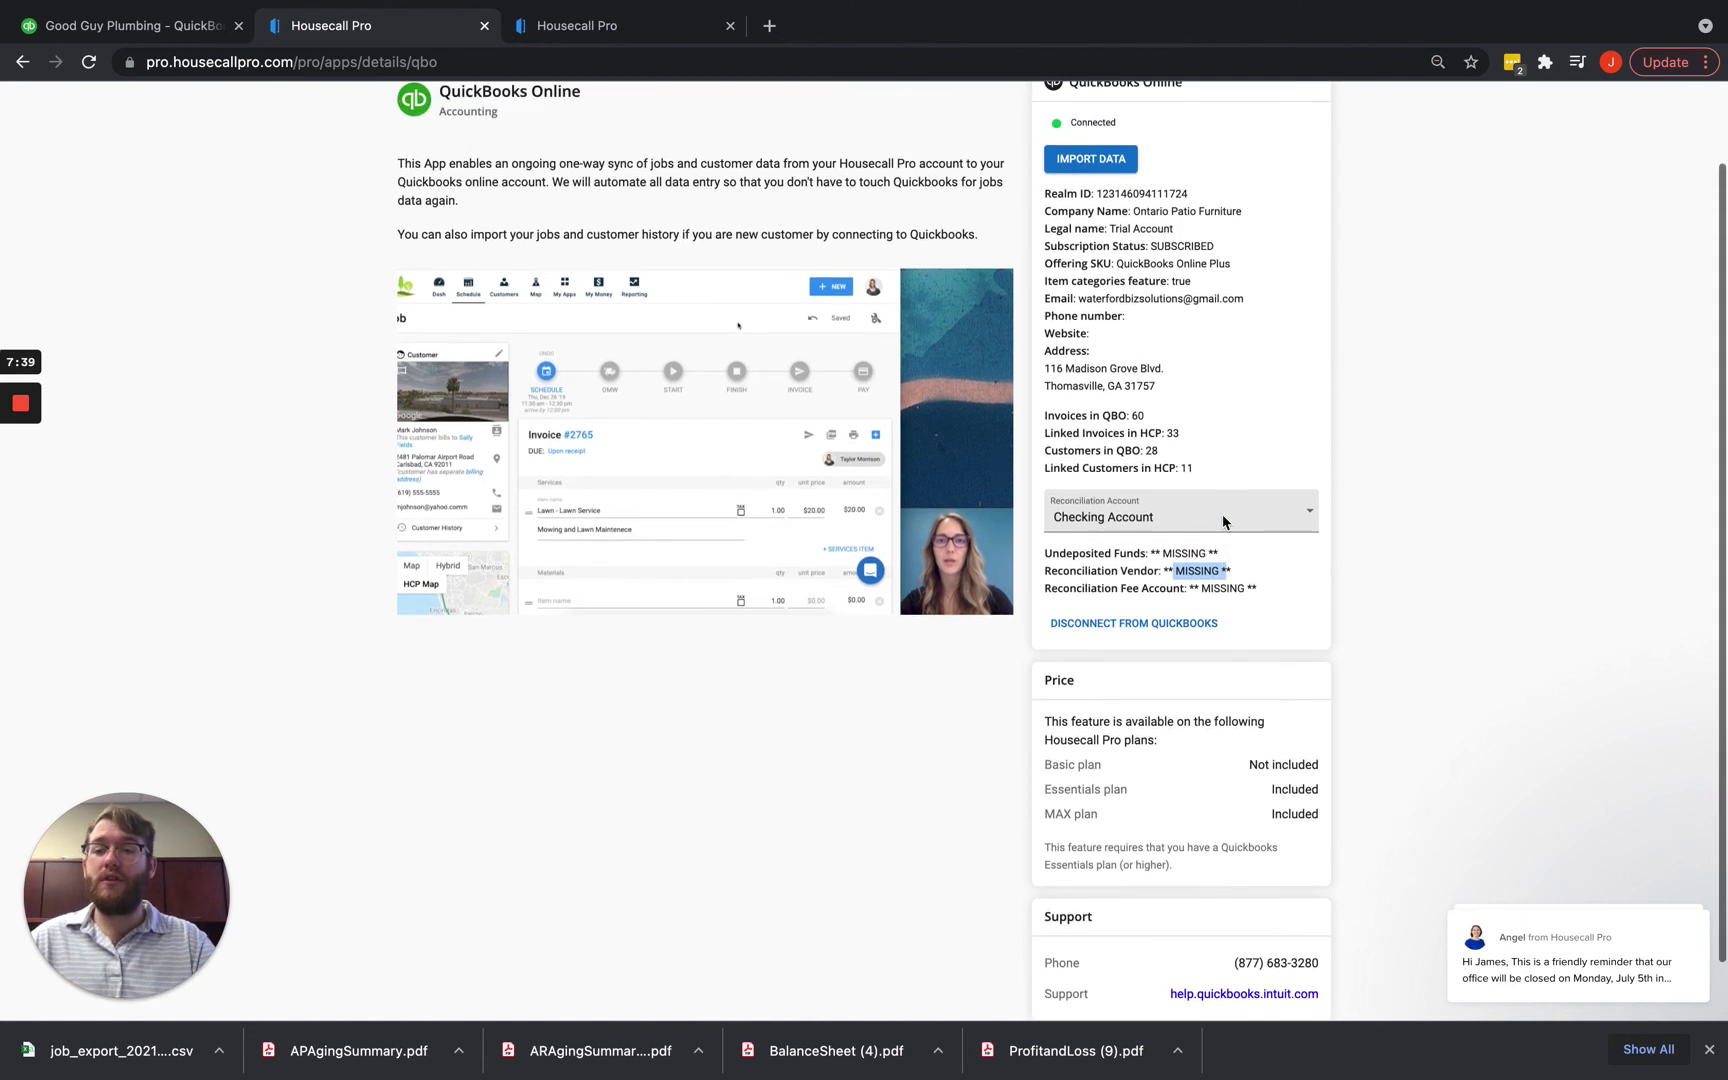